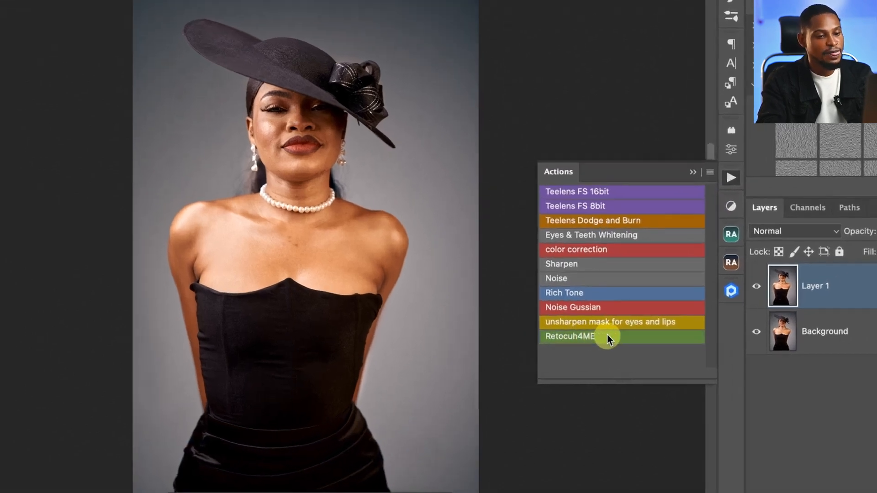
- Run the Retocuh4ME action on the portrait and toggle the Retouch4ME group's visibility to compare the skin before and after
left_click(607, 336)
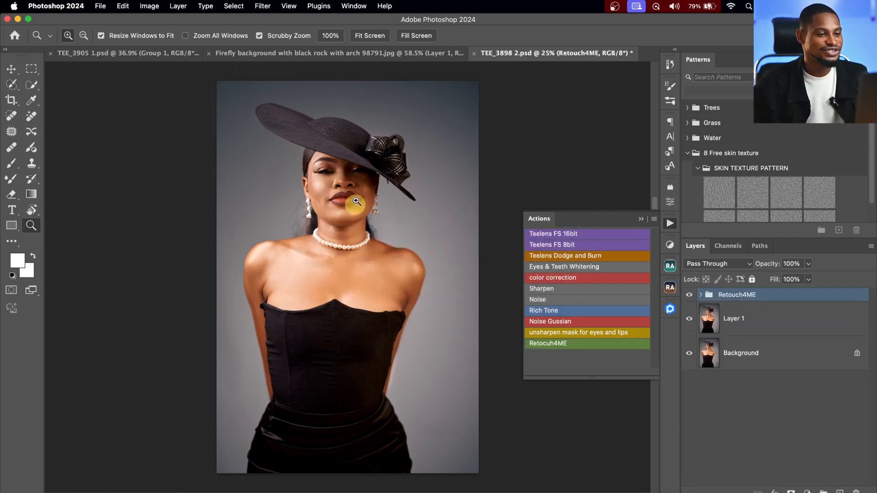
left_click_drag(357, 201, 401, 180)
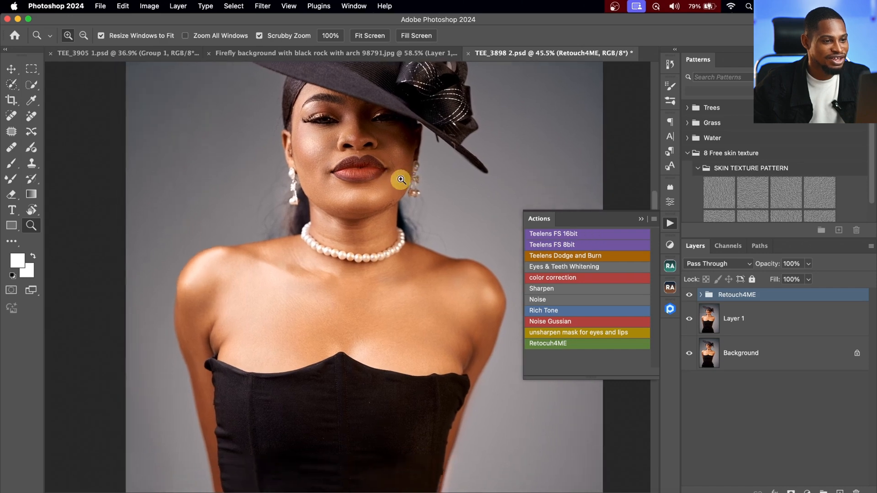
left_click(690, 295)
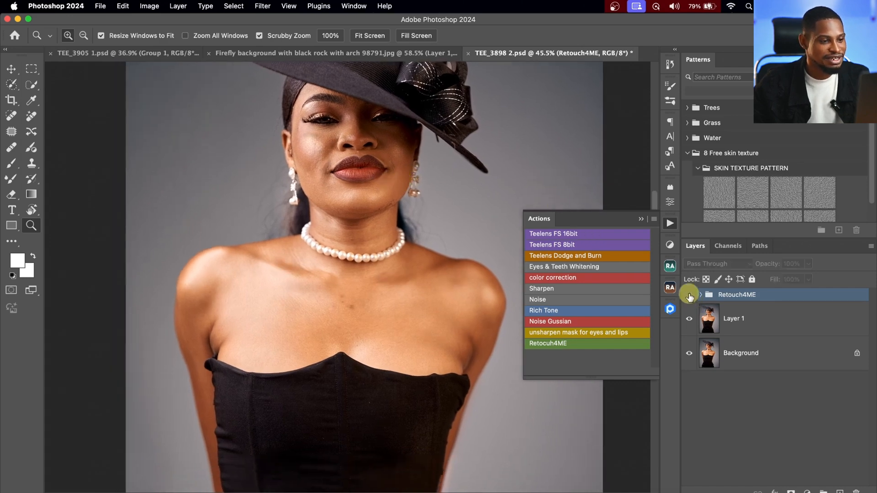
left_click(689, 296)
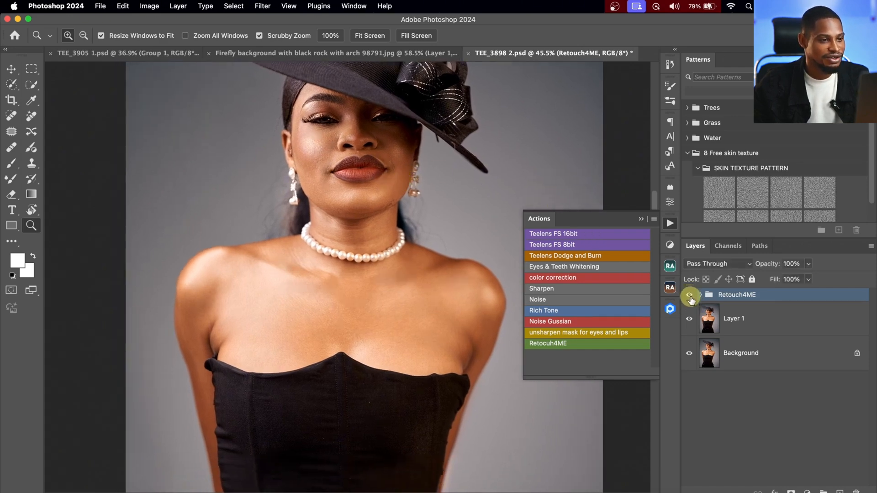
left_click(690, 297)
left_click(690, 296)
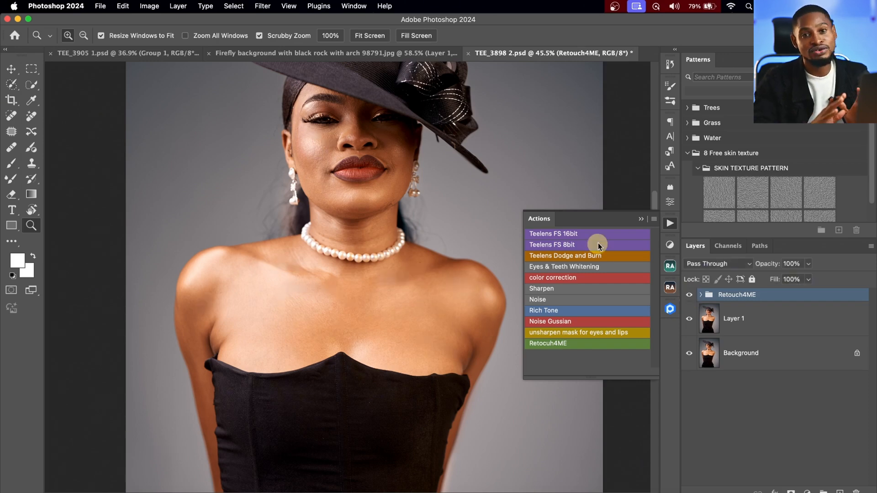
- Review the Heal, Micro D&B, Global D&B and Eyes Vessels layers inside the Retouch4ME group and delete the whole group
left_click(701, 295)
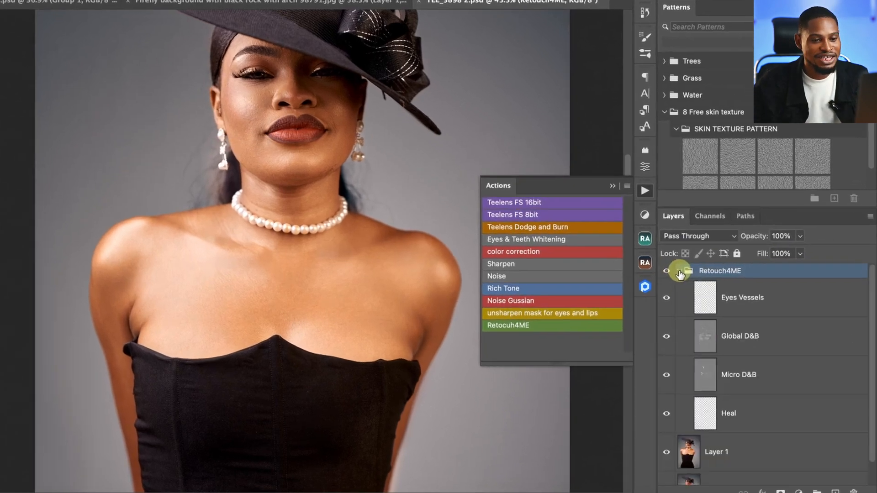
left_click(706, 414)
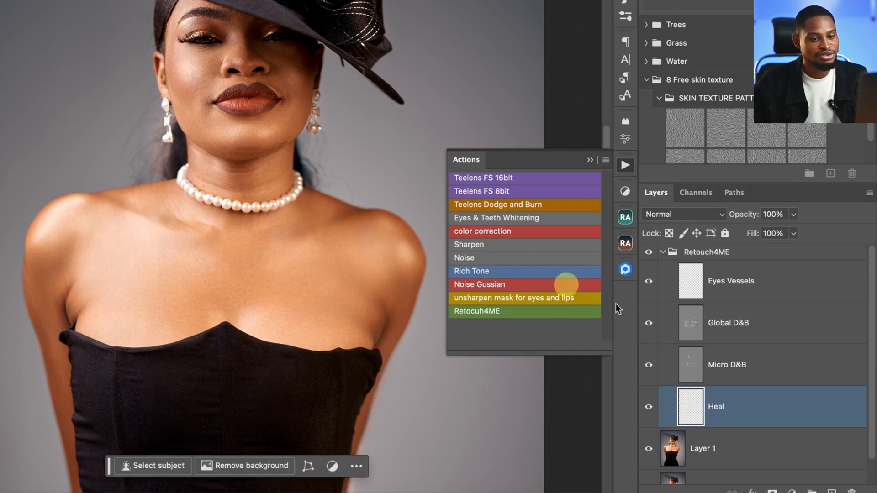
left_click(697, 367)
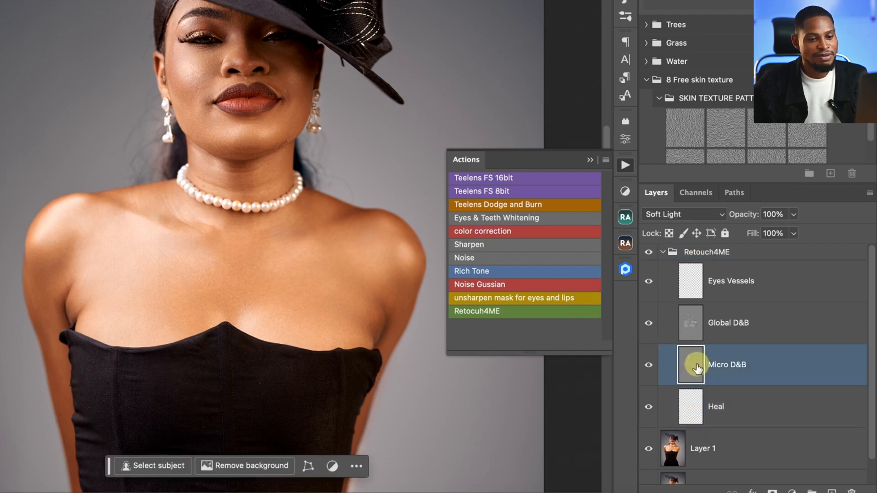
left_click(686, 319)
left_click(690, 284)
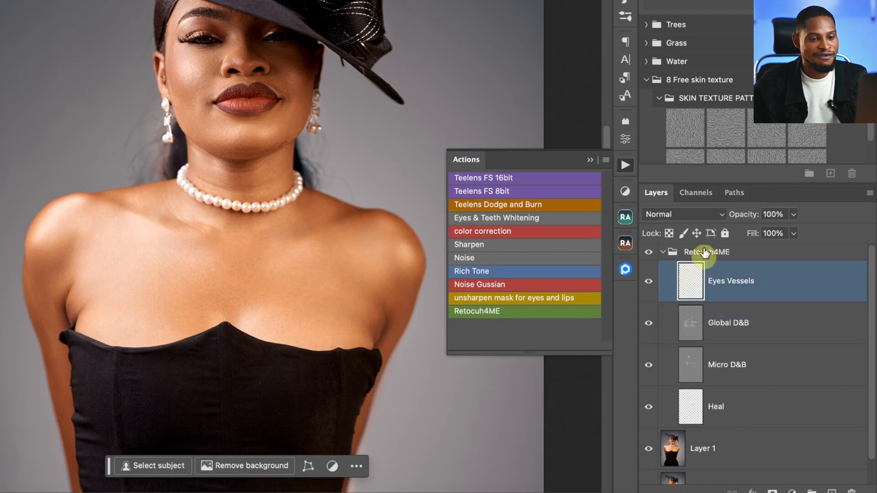
left_click(709, 252)
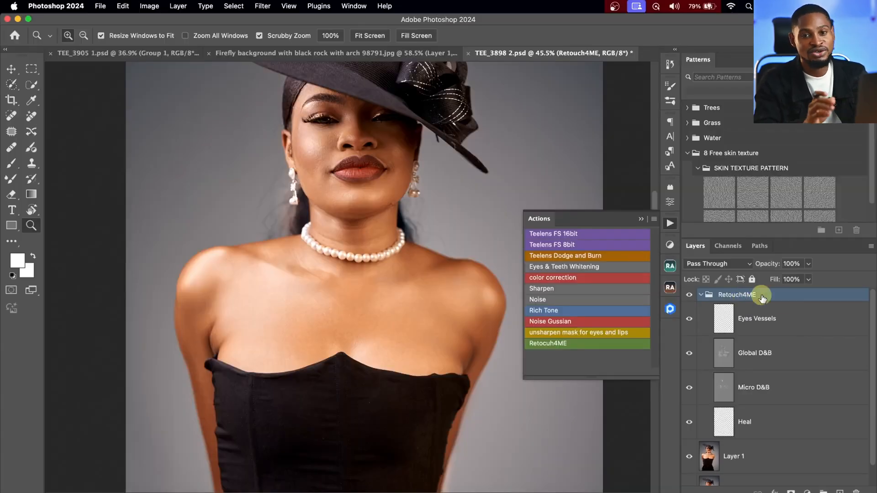
key("Delete")
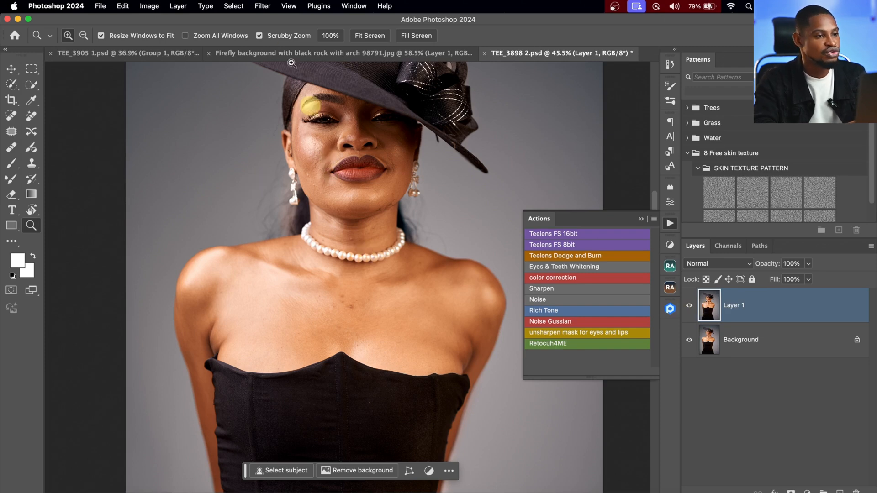
- Apply the Retouch4me Heal filter to Layer 1 with sensitivity 100 and Make Mask turned off
left_click(263, 7)
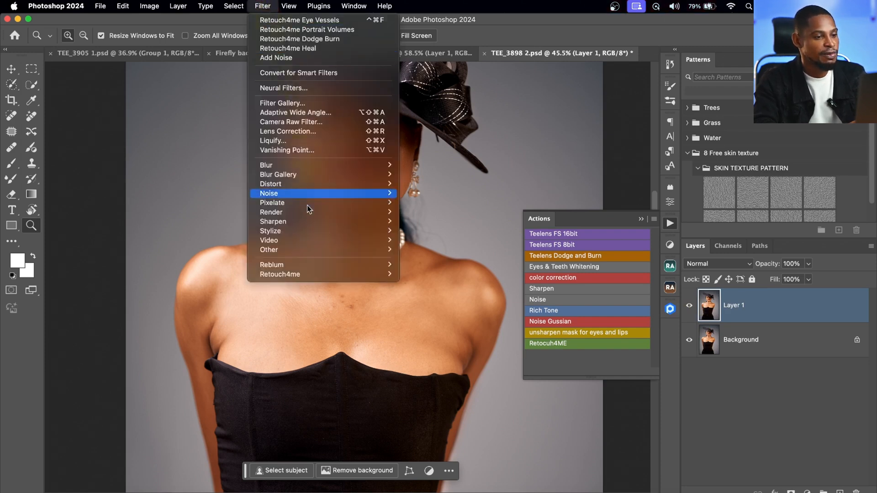
mouse_move(326, 274)
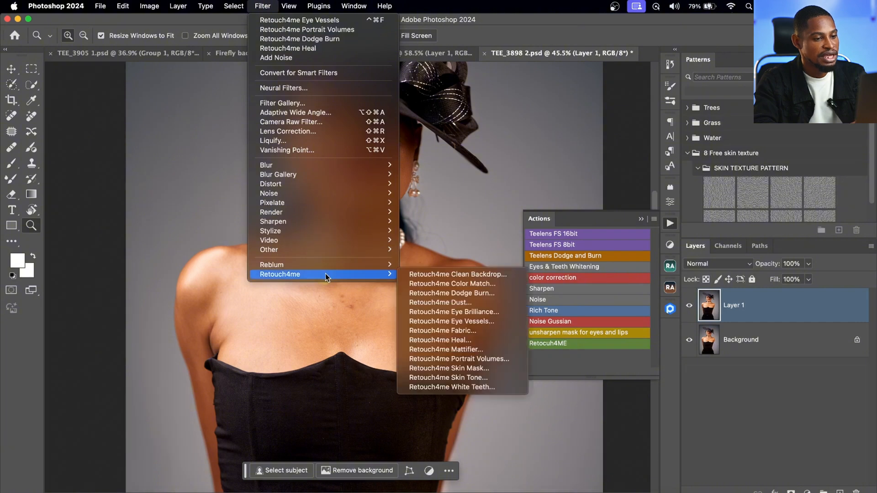
left_click(454, 341)
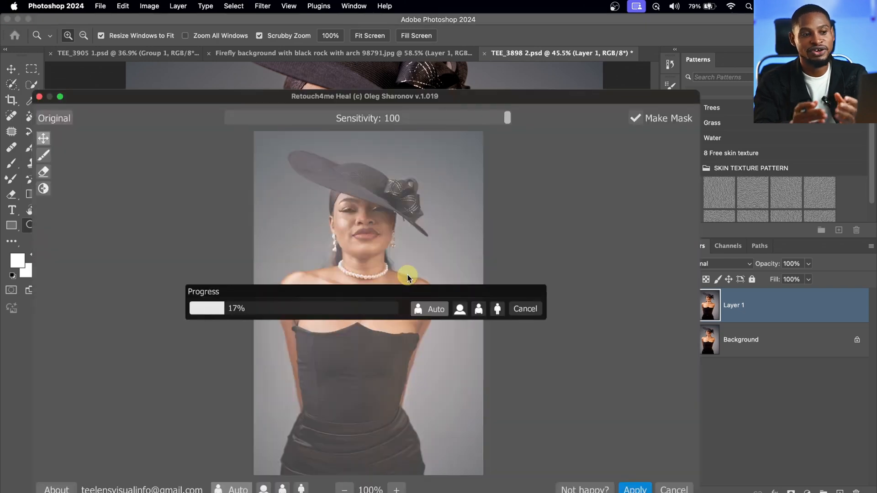
mouse_move(398, 95)
left_mouse_down()
mouse_move(434, 70)
mouse_move(432, 38)
left_mouse_up()
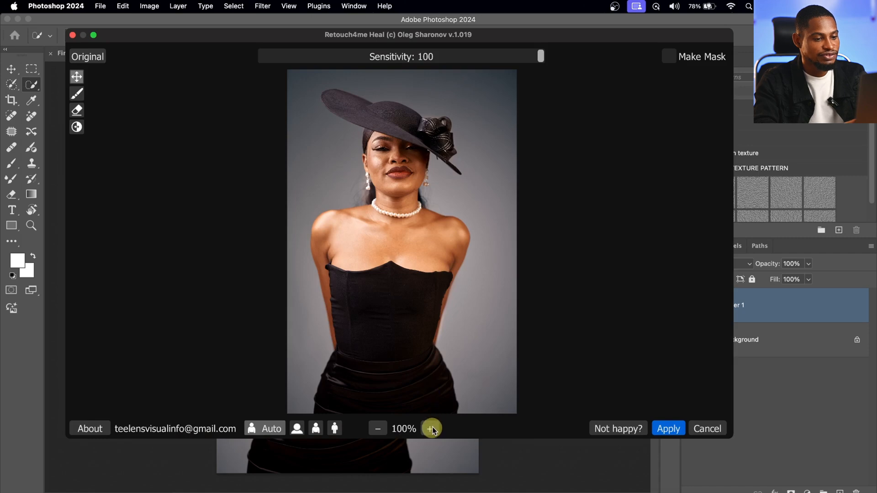
left_click(430, 428)
left_click_drag(435, 190, 427, 255)
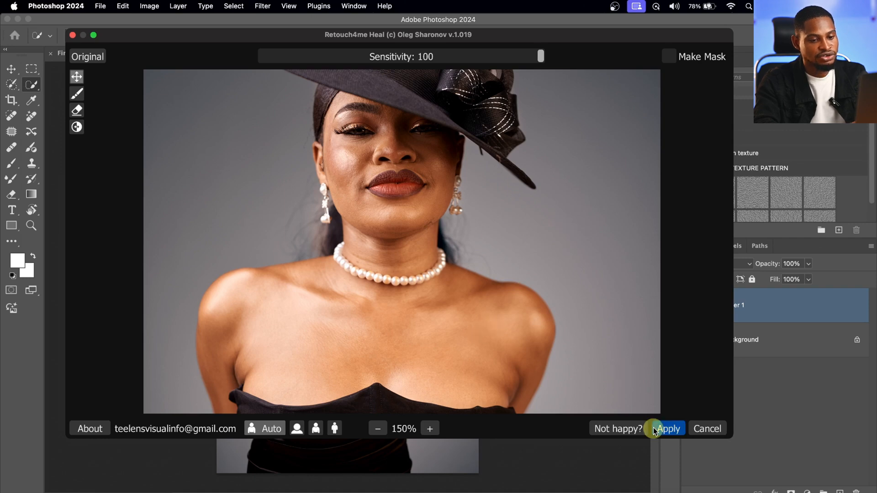
left_click(667, 430)
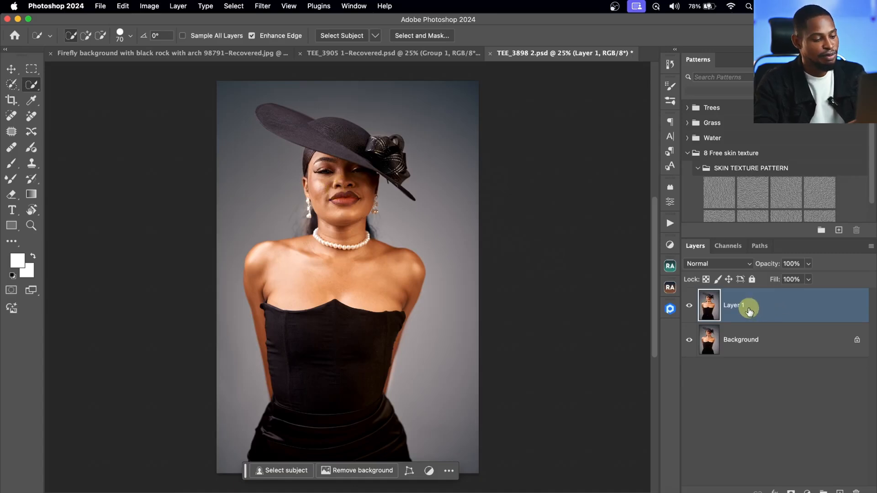
- Stamp all visible layers into a new top layer and open the Retouch4me Dodge Burn filter on it
key("super+shift+alt+e")
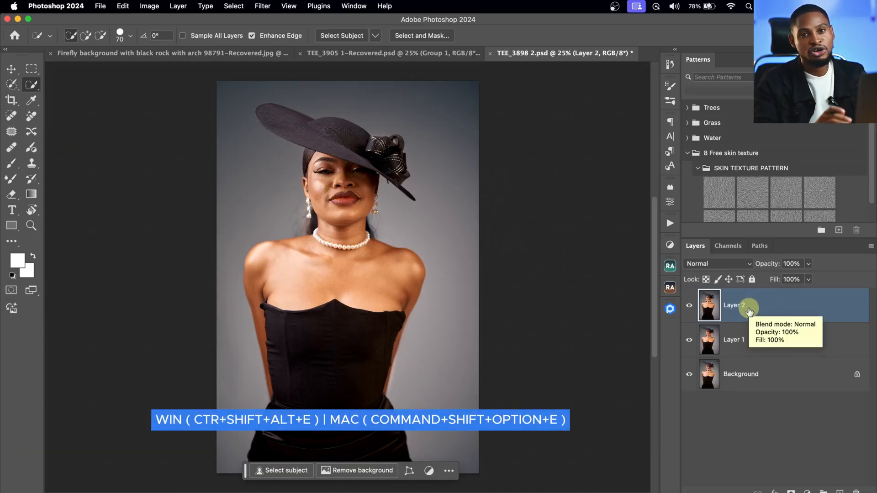
left_click(263, 6)
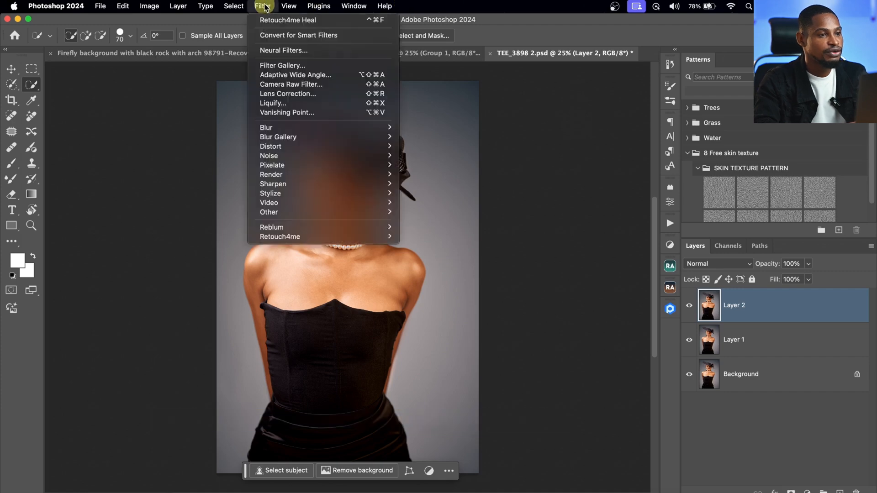
mouse_move(324, 239)
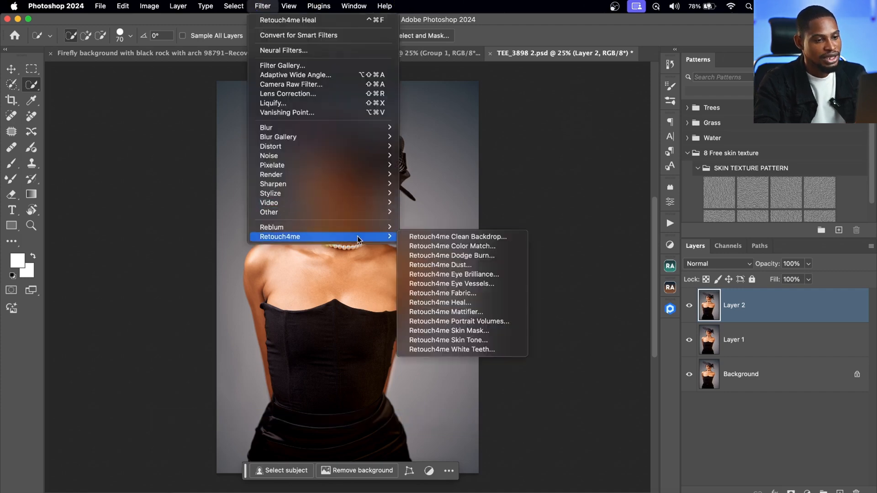
left_click(490, 258)
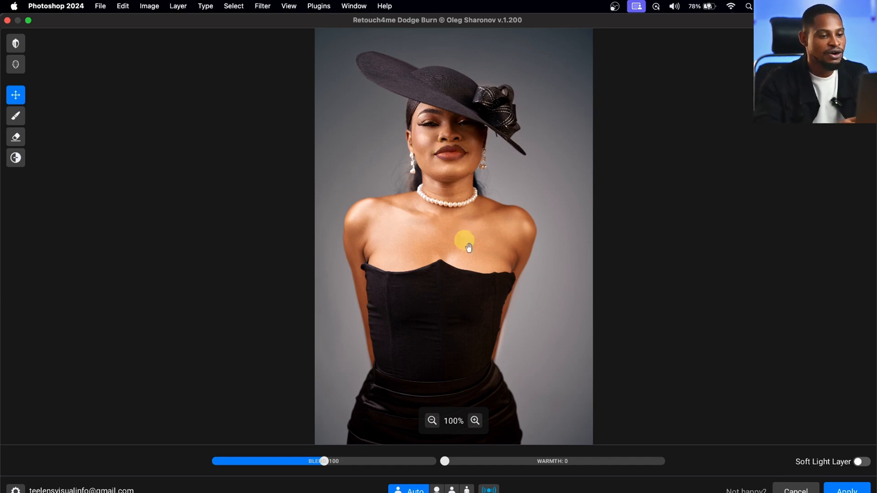
left_click(475, 420)
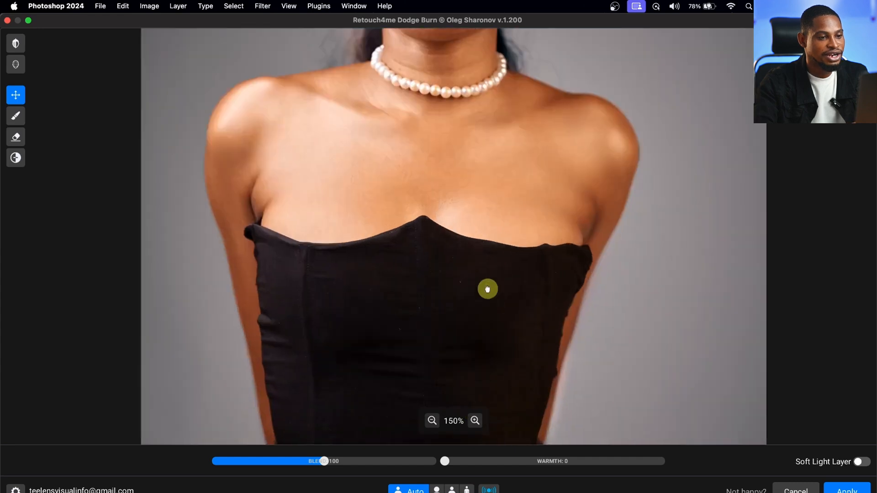
left_click_drag(487, 290, 488, 305)
left_click_drag(479, 241, 474, 361)
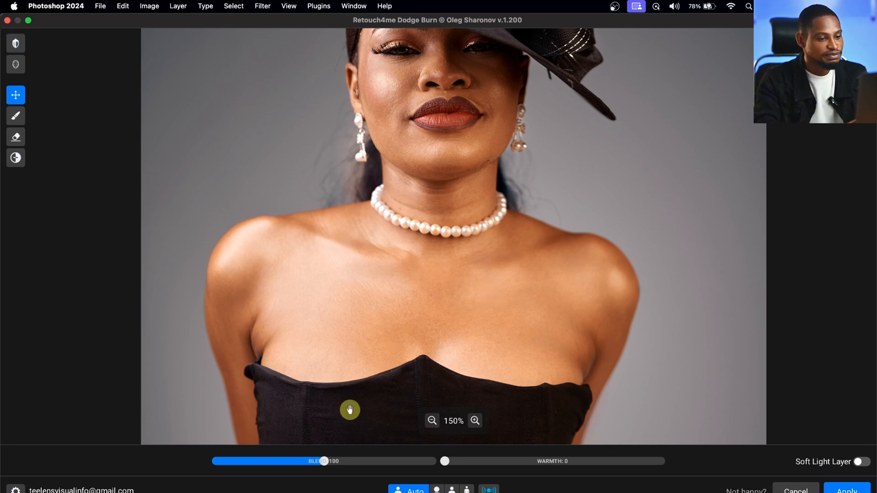
- Try Dodge Burn blend strengths of 149, 71 and 200, and compare the strongest result with the original
left_click_drag(351, 463, 367, 465)
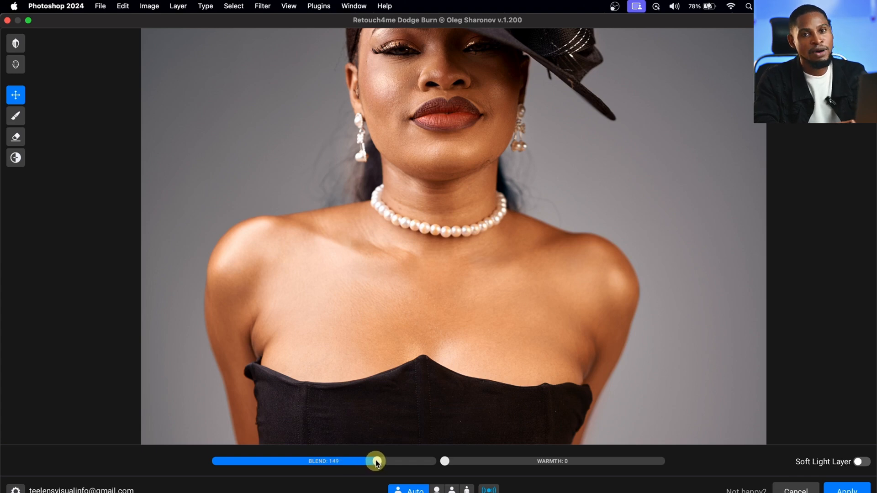
left_click_drag(373, 463, 301, 462)
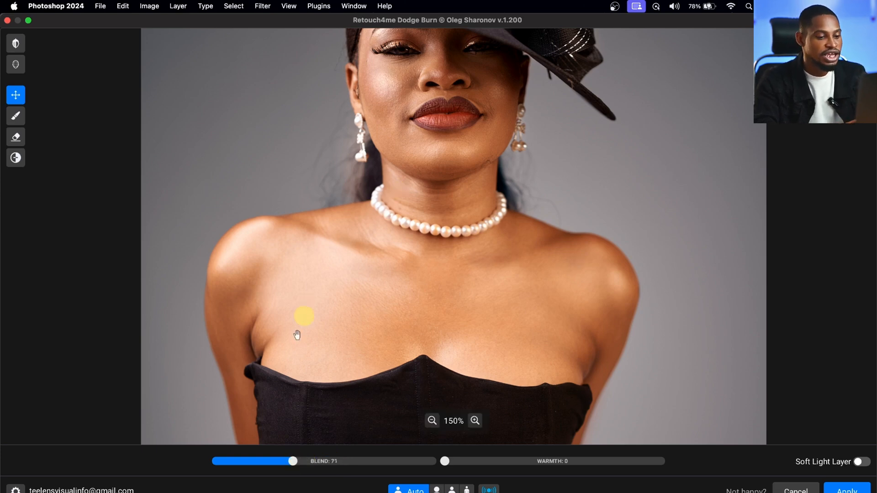
left_click_drag(294, 461, 432, 461)
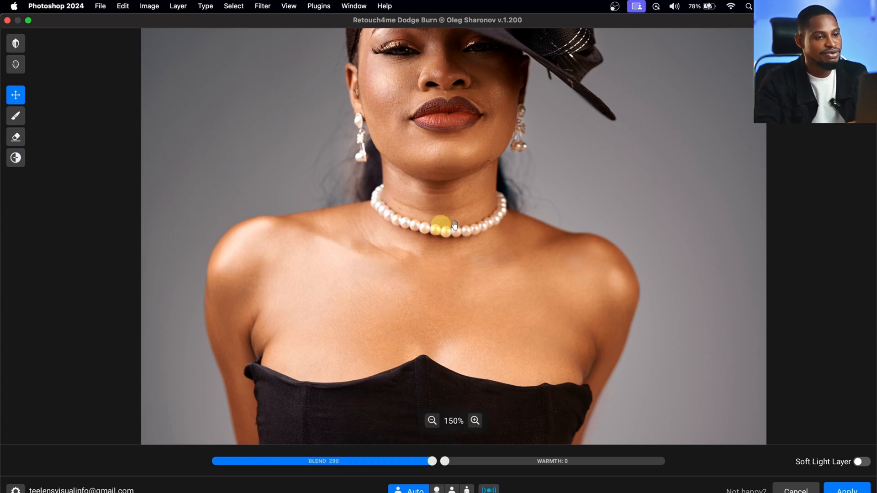
key("space")
key("space")
key("space")
key("space")
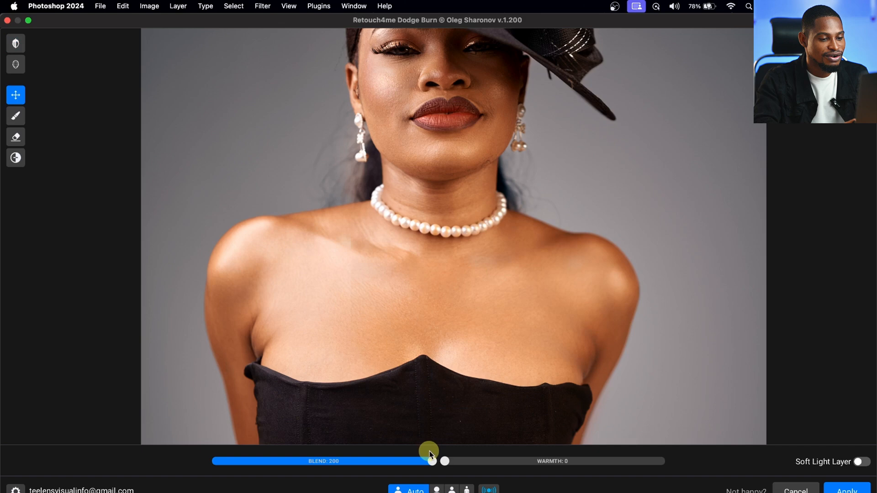
- Set the Dodge Burn blend to 130 and warmth to 21, enable Soft Light Layer, and apply the filter
left_click_drag(431, 463, 378, 462)
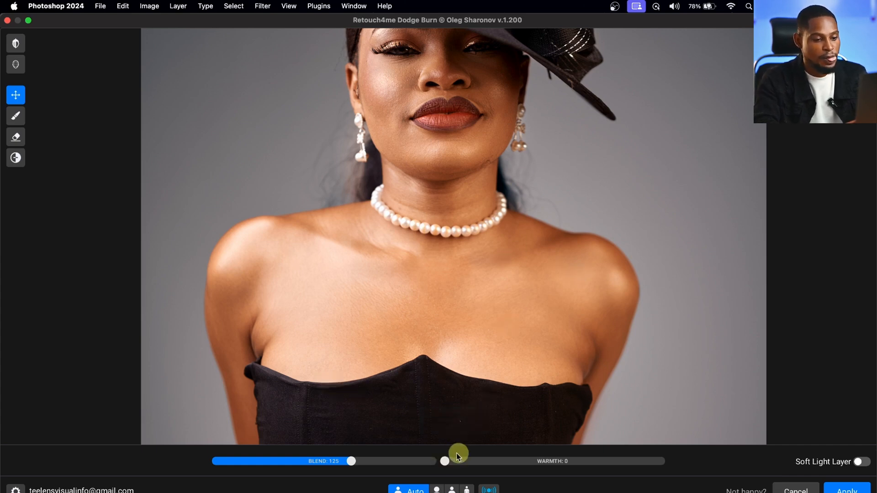
left_click_drag(445, 462, 548, 457)
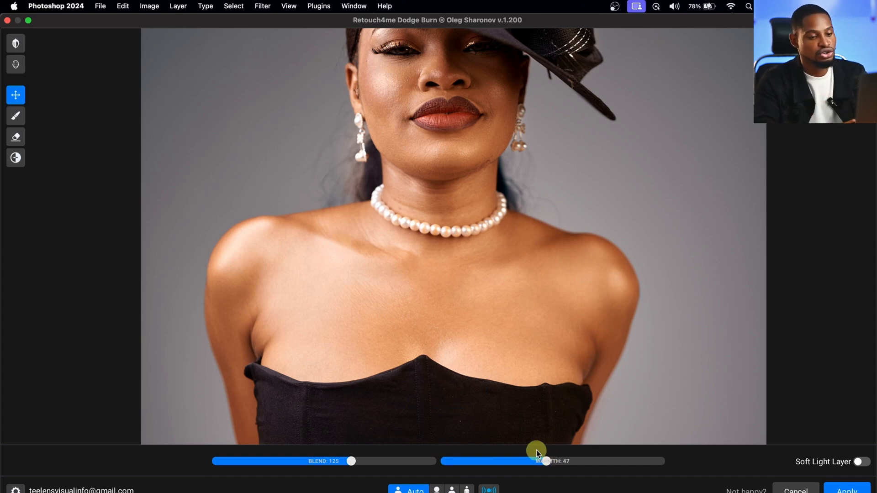
left_click_drag(546, 461, 524, 462)
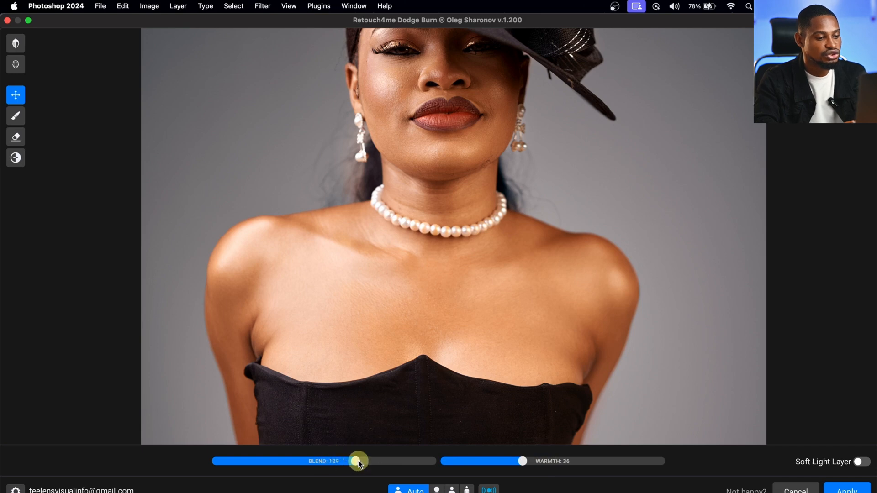
left_click_drag(522, 462, 492, 462)
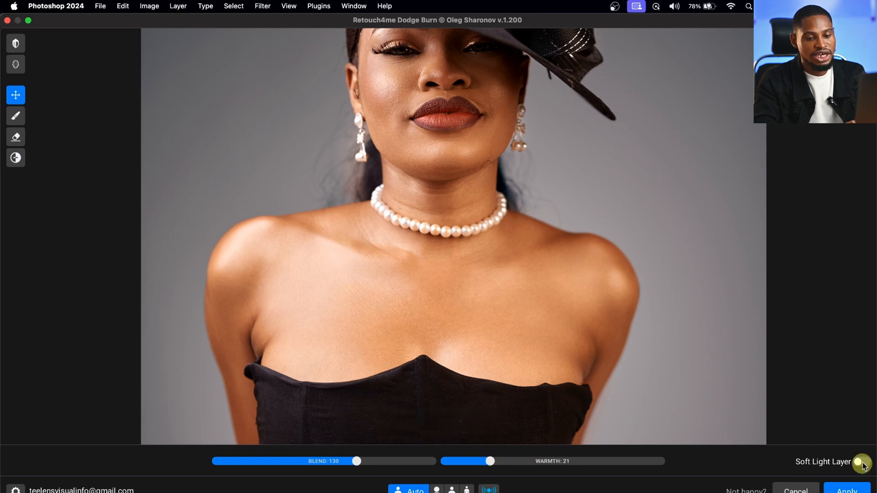
left_click(848, 489)
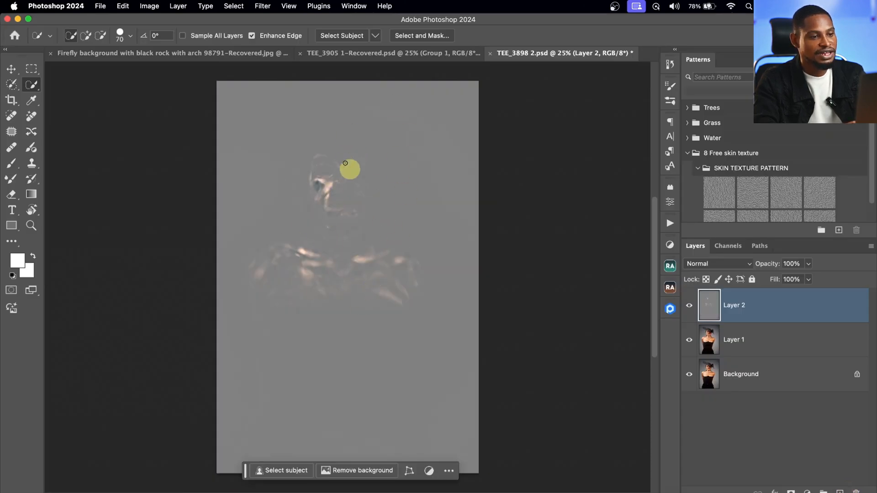
- Set the blend mode of the gray dodge-and-burn Layer 2 to Soft Light and hide the layer to compare the skin
key("z")
mouse_move(323, 208)
left_mouse_down()
mouse_move(385, 190)
mouse_move(335, 195)
left_mouse_up()
key("w")
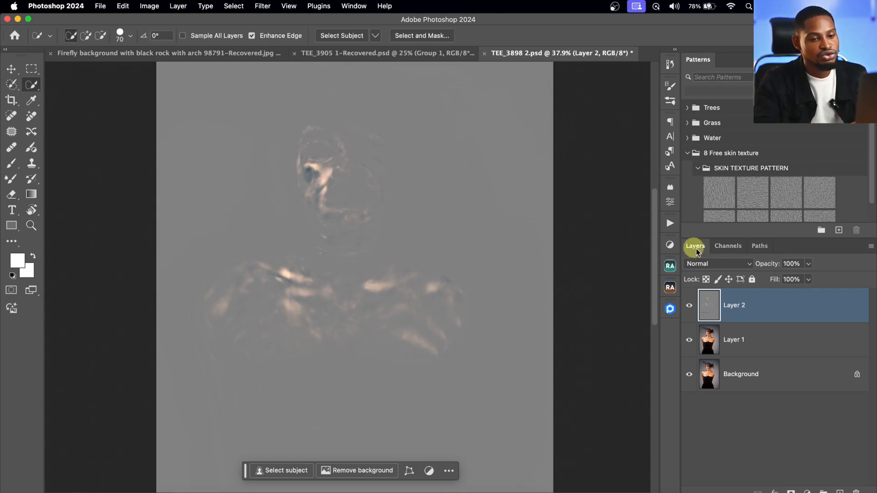
left_click(717, 265)
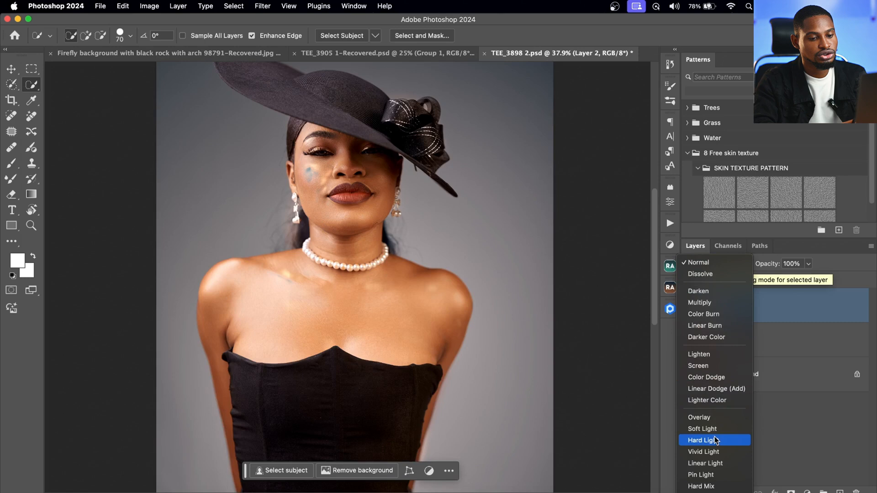
left_click(708, 430)
left_click(779, 425)
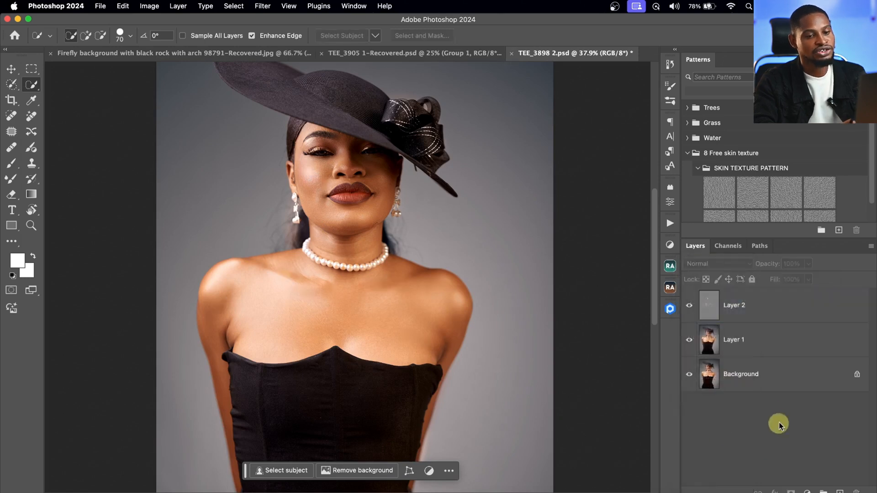
left_click(689, 307)
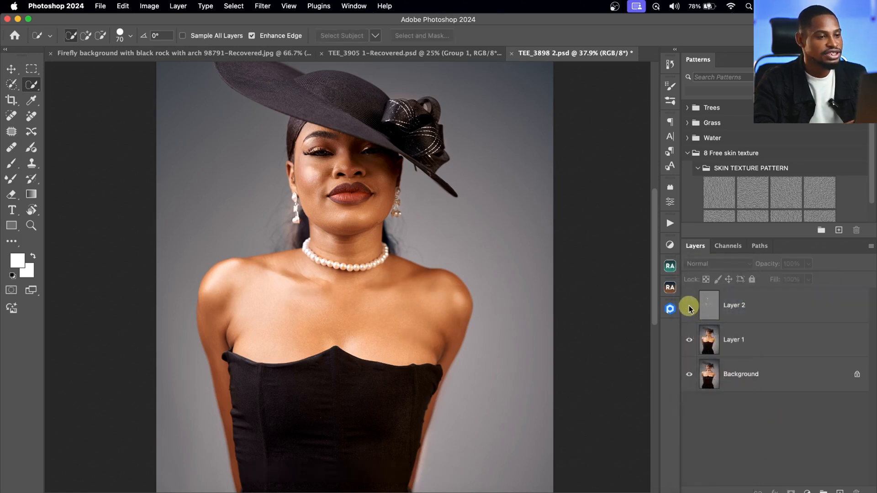
- Show Layer 2 again, lower its opacity to 80%, and toggle its visibility to compare the skin
left_click(689, 307)
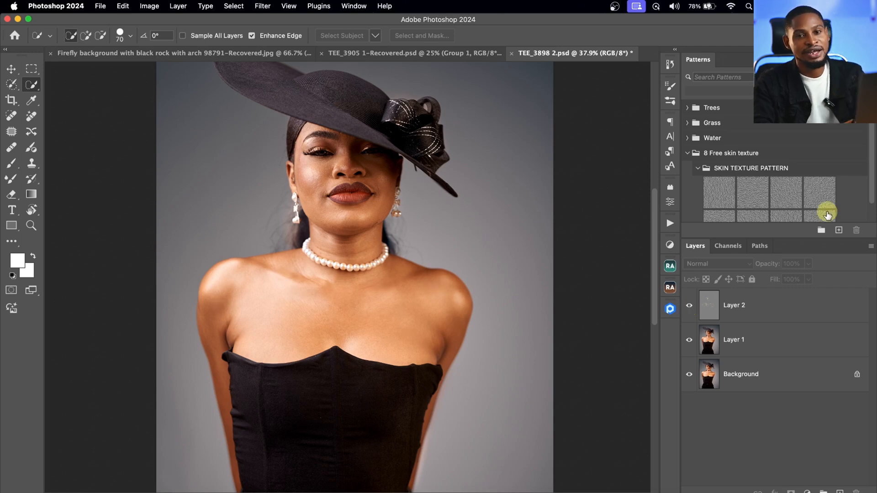
left_click(753, 310)
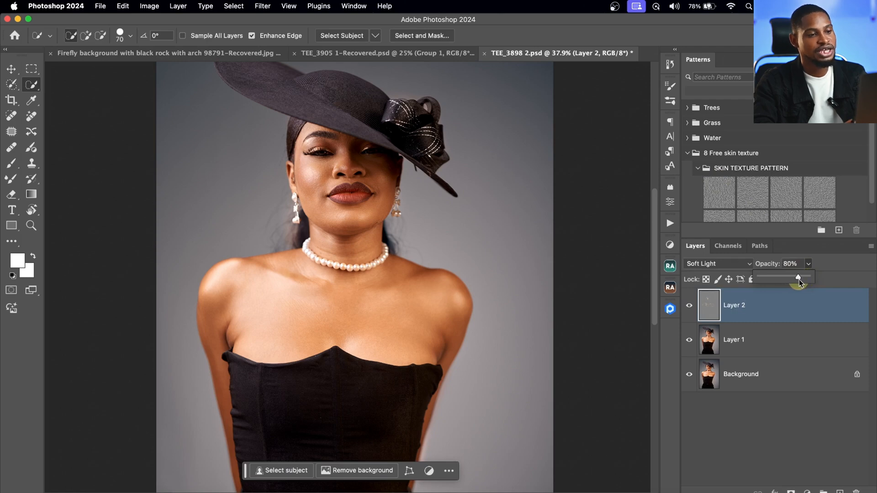
left_click(689, 306)
left_click(690, 307)
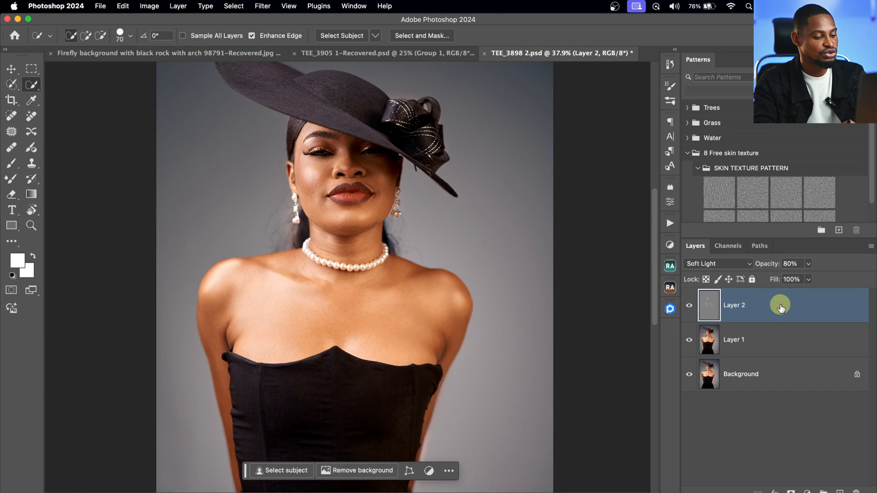
- Stamp all visible layers into a new top layer and open the Retouch4me Portrait Volumes filter on it
key("super+shift+alt+e")
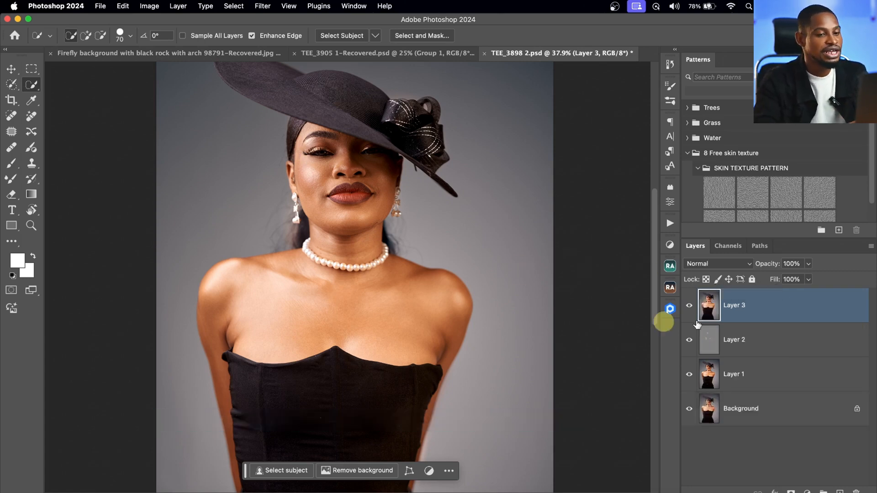
left_click(264, 7)
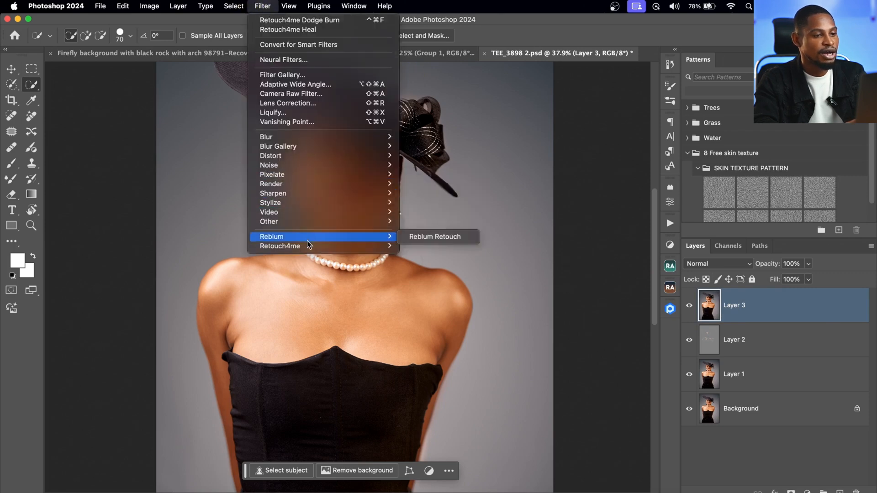
mouse_move(307, 247)
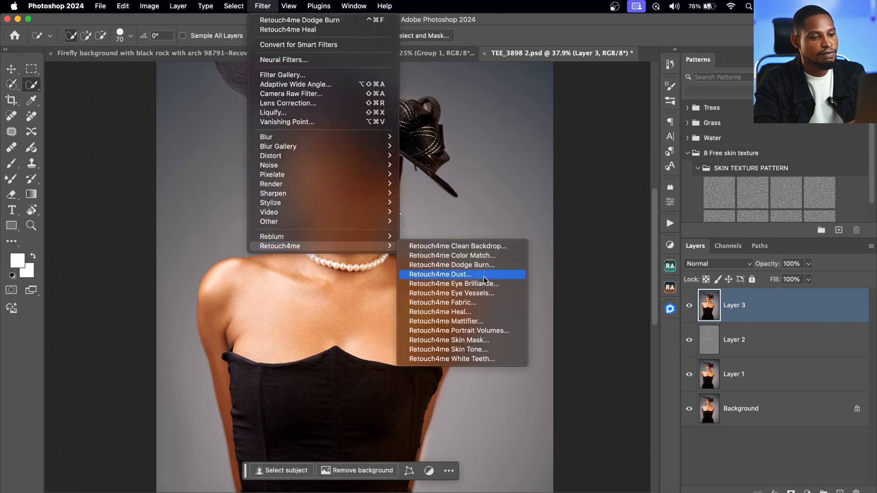
left_click(486, 332)
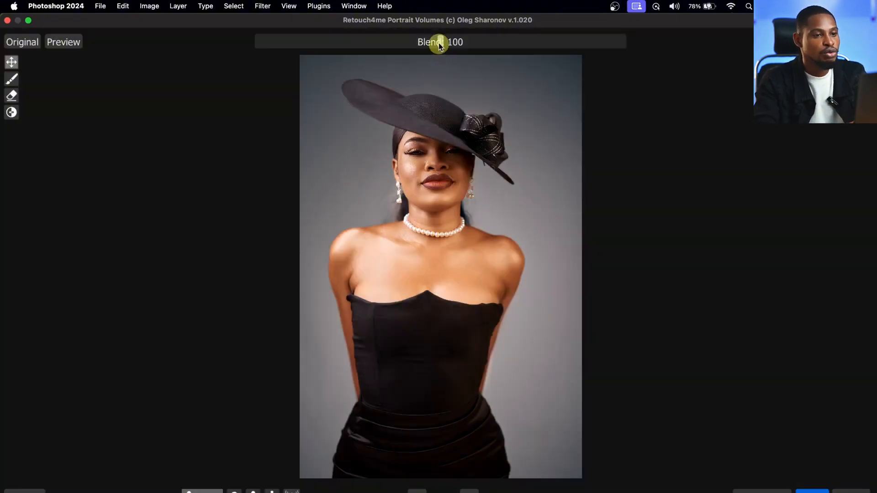
- Try a Portrait Volumes blend strength of 200 and examine the face and shoulders up close
left_click_drag(440, 43, 569, 42)
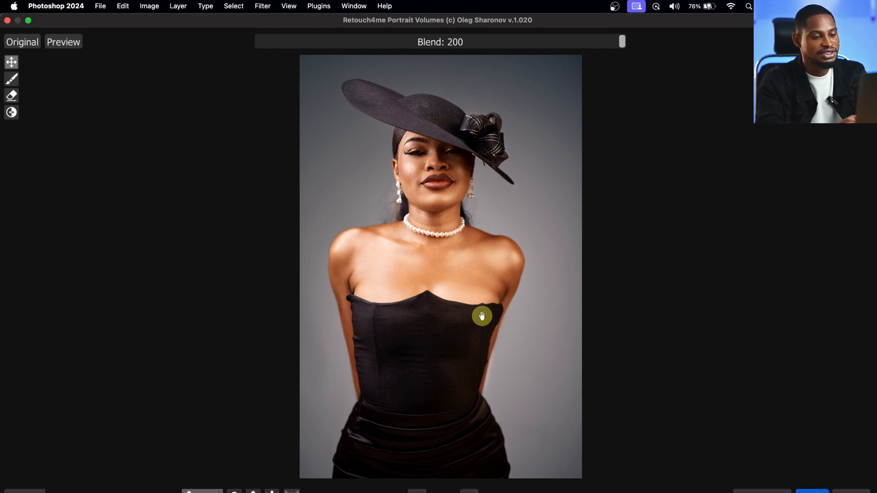
left_click(472, 492)
left_click_drag(490, 337, 491, 478)
left_click_drag(538, 241, 537, 339)
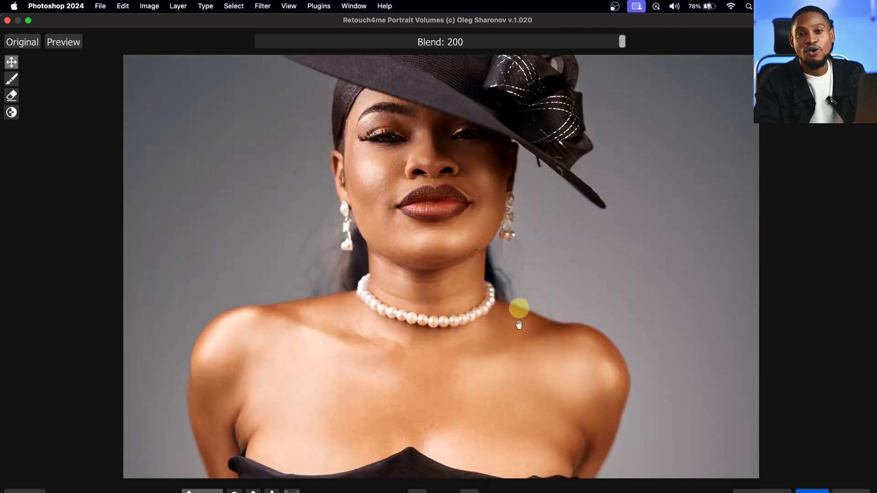
- Apply Portrait Volumes at blend 100 with Soft Light Layer enabled, and set the resulting Layer 3 to Soft Light at 46% opacity
left_click(445, 42)
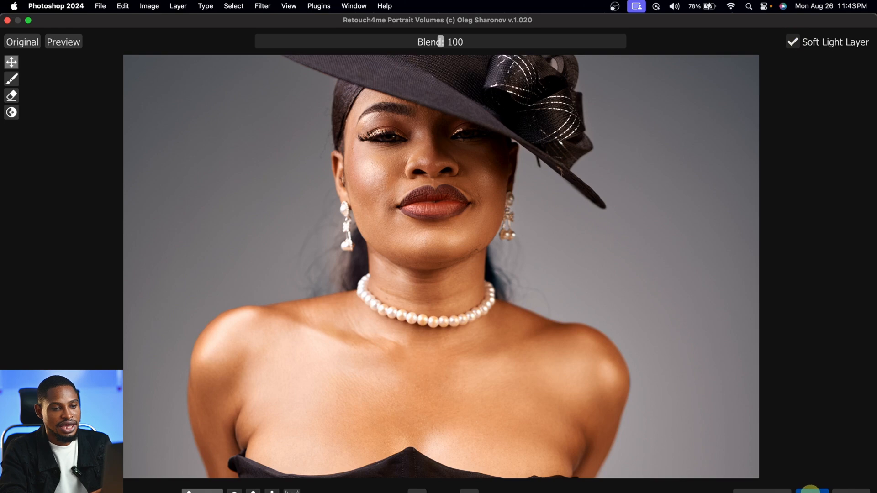
left_click(811, 490)
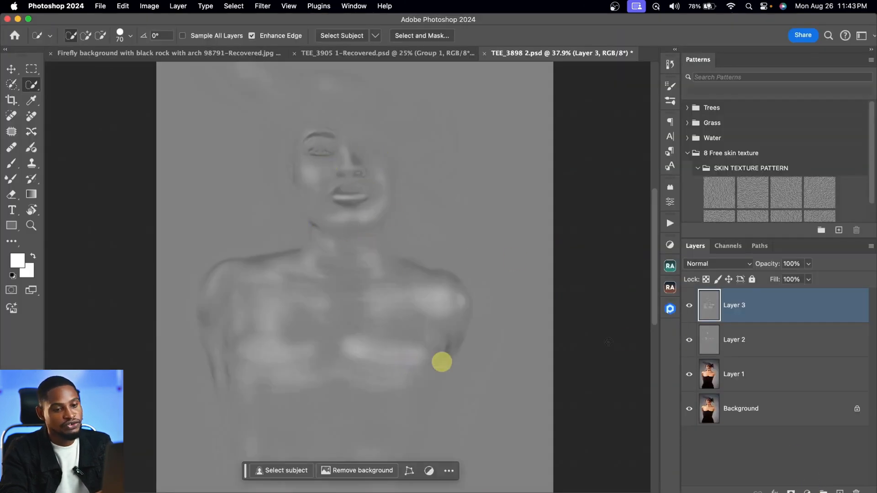
left_click(721, 267)
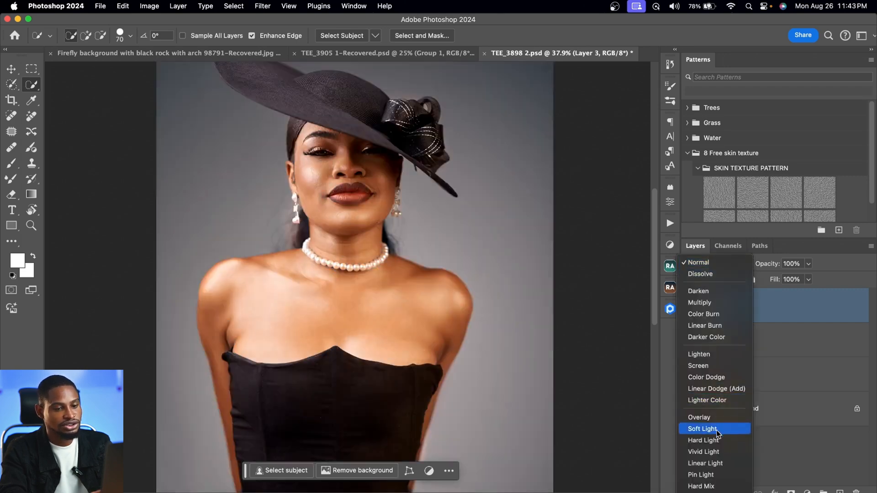
left_click(716, 431)
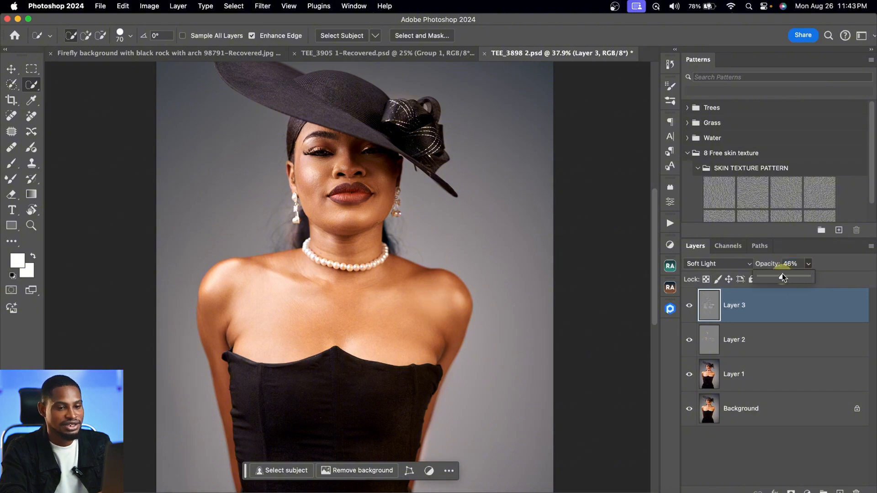
left_click(263, 6)
mouse_move(320, 255)
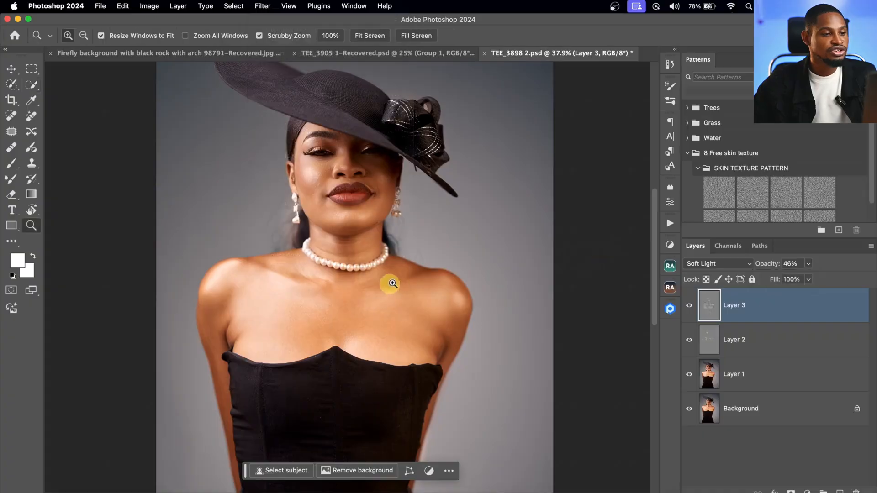
- Group Layers 1 to 3 above the Background and toggle the group's visibility to compare the portrait before and after retouching
left_click_drag(392, 283, 333, 290)
key("w")
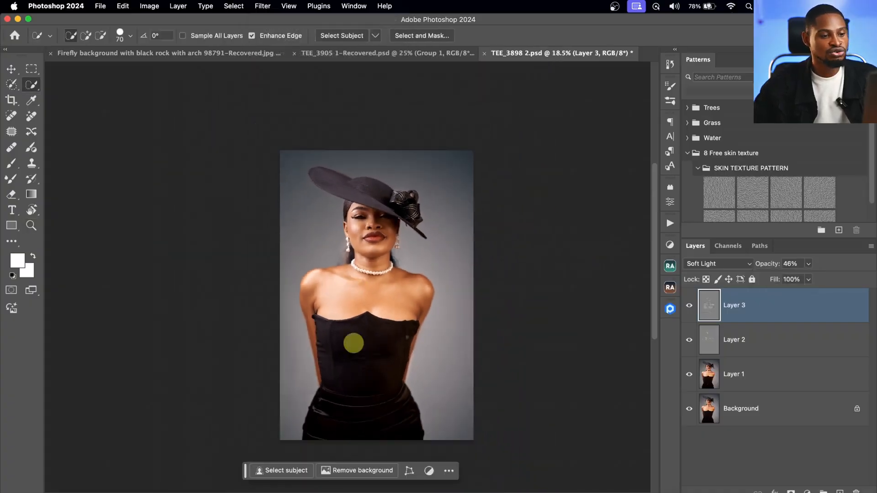
left_click(777, 375, "shift")
key("super+g")
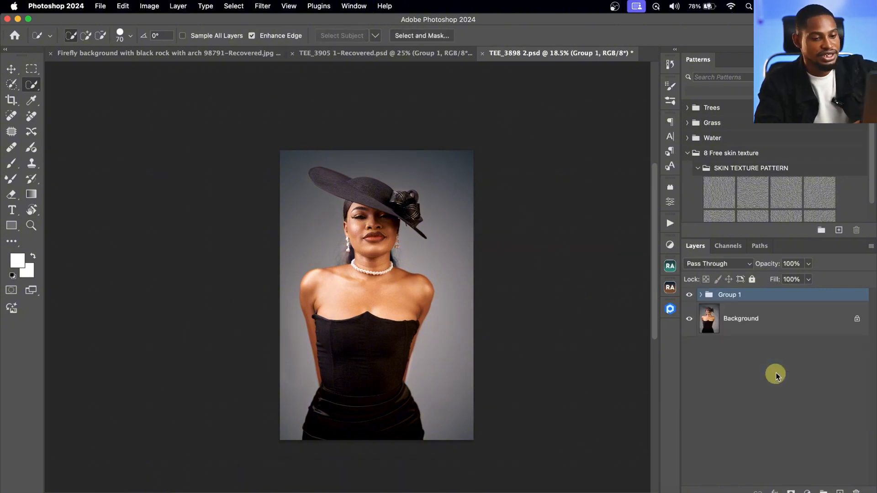
left_click(691, 297)
left_click(690, 296)
left_click(691, 297)
left_click(690, 298)
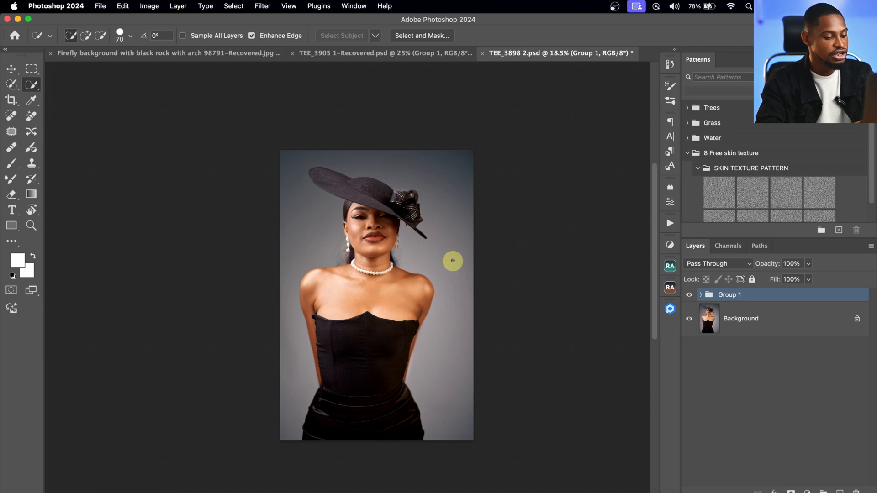
- Stamp all visible layers into a new top layer and expand the canvas sideways to a 4:5 ratio with Content-Aware Fill
key("alt+shift+super+e")
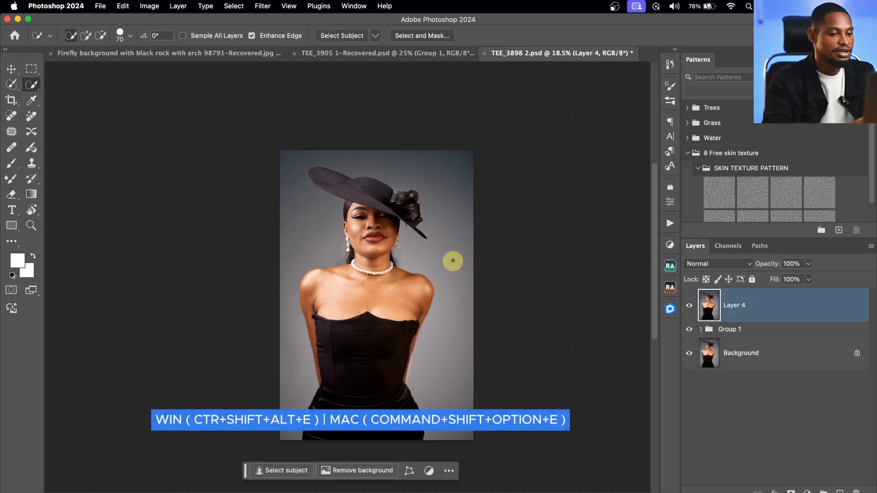
left_click(11, 100)
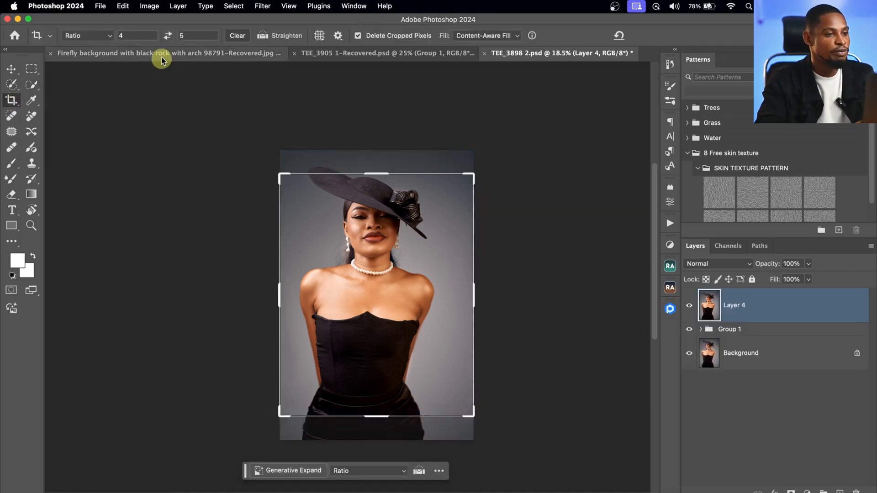
left_click_drag(473, 175, 488, 161)
left_click_drag(409, 202, 422, 201)
mouse_move(487, 158)
left_mouse_down()
mouse_move(501, 145)
mouse_move(493, 150)
left_mouse_up()
left_click_drag(432, 200, 421, 202)
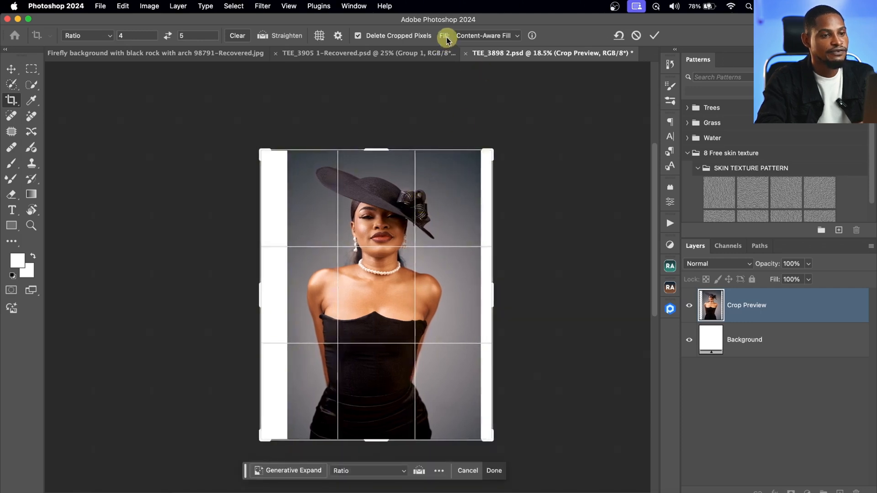
left_click(484, 36)
left_click(493, 63)
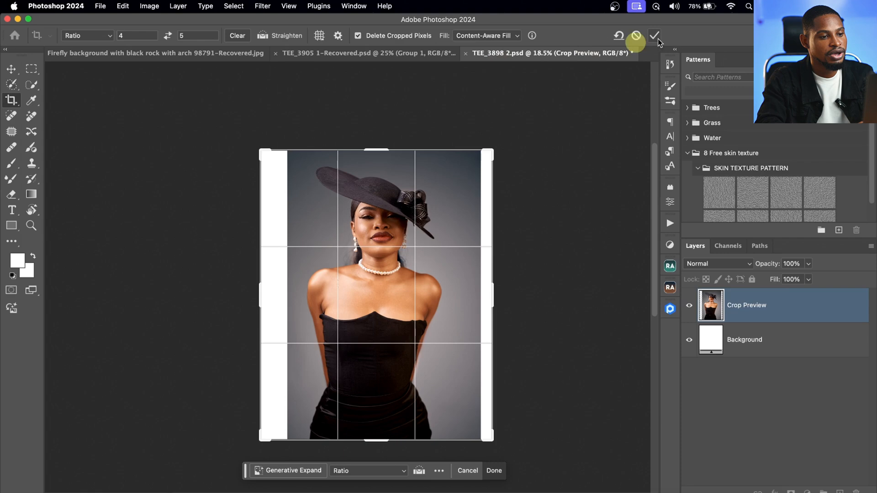
left_click(655, 36)
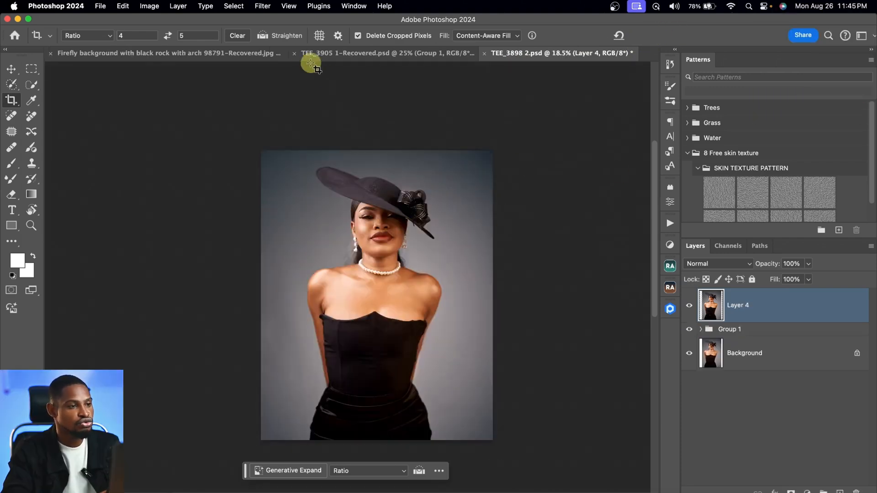
- Apply the Camera Raw preset "midblack and orange" to Layer 4 at an amount of 54
left_click(262, 6)
left_click(289, 103)
left_click(413, 186)
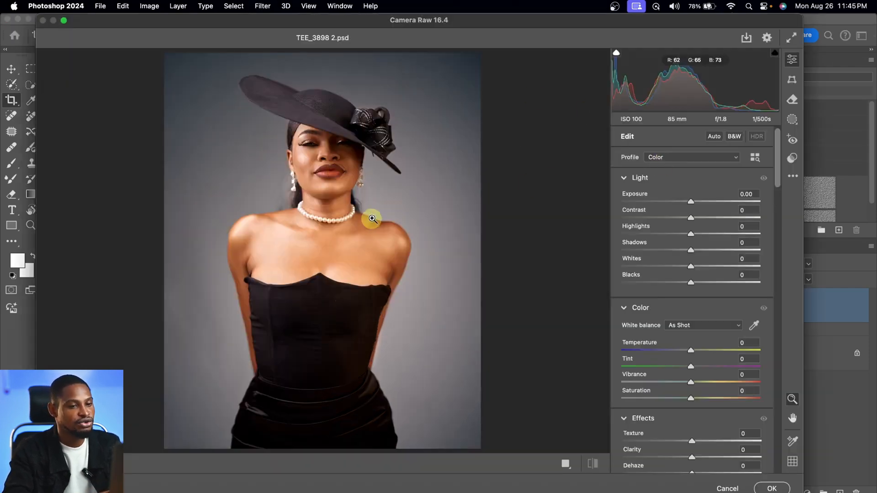
left_click(792, 160)
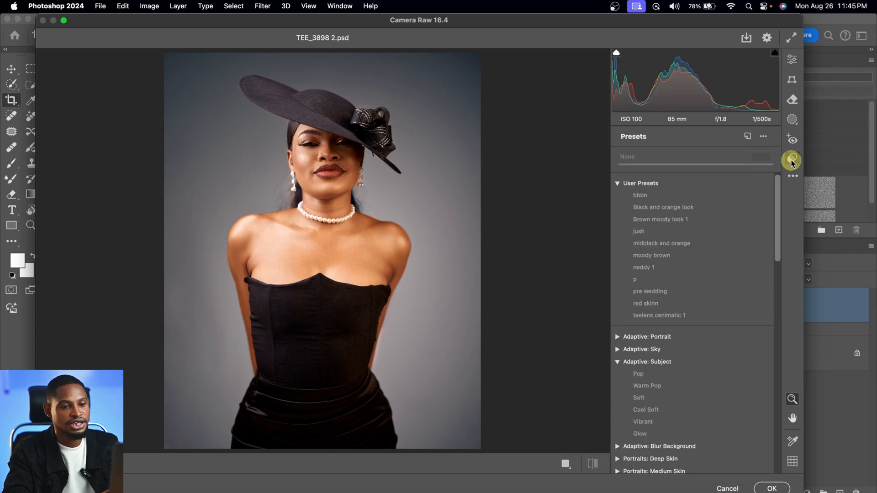
left_click(676, 248)
left_click(698, 163)
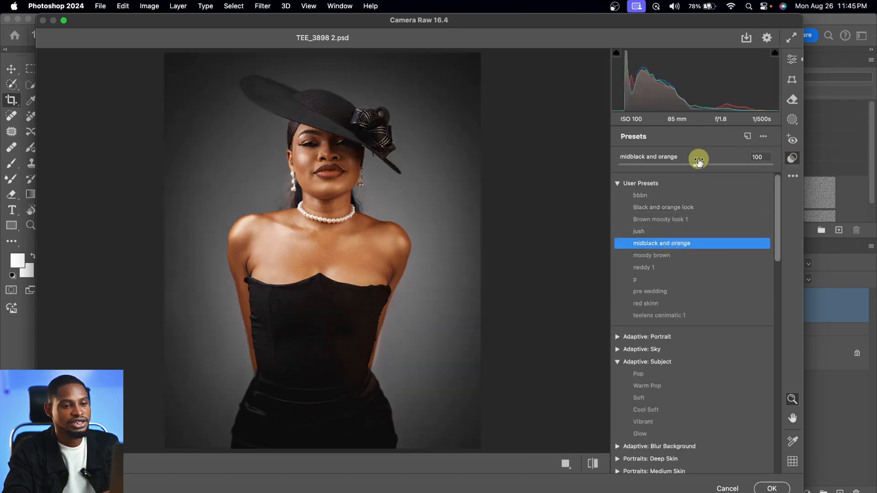
left_click_drag(687, 165, 668, 167)
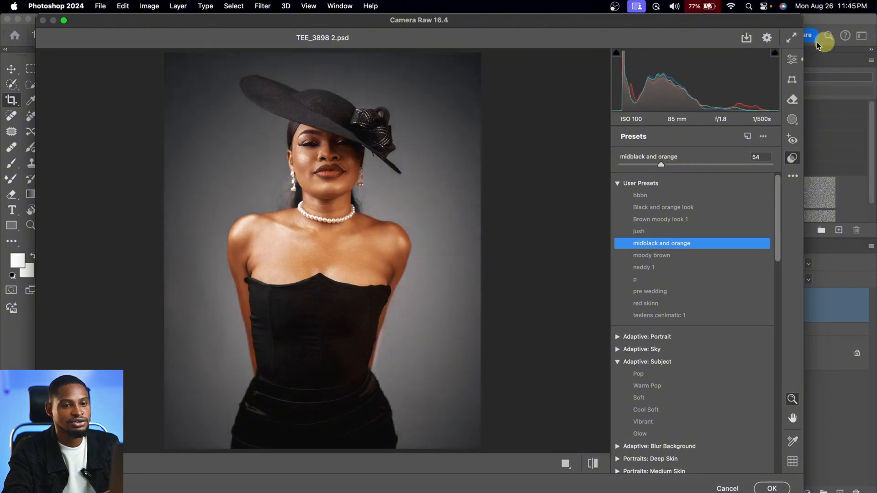
left_click(792, 59)
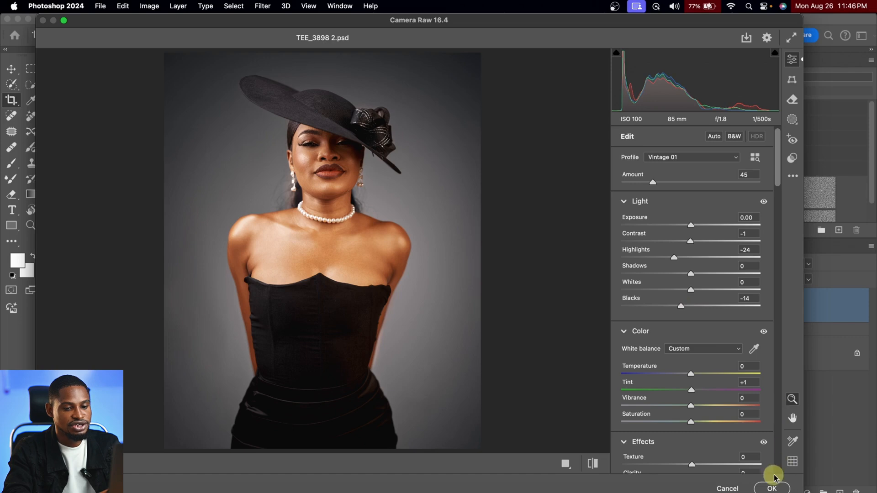
left_click(770, 488)
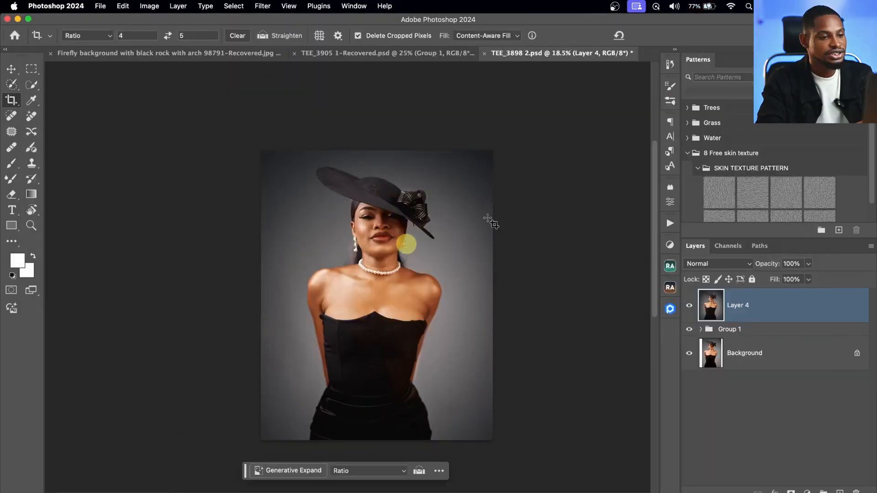
- Run the Sharpen action to add a sharpening layer, and inspect its effect on the face up close
left_click(544, 289)
key("z")
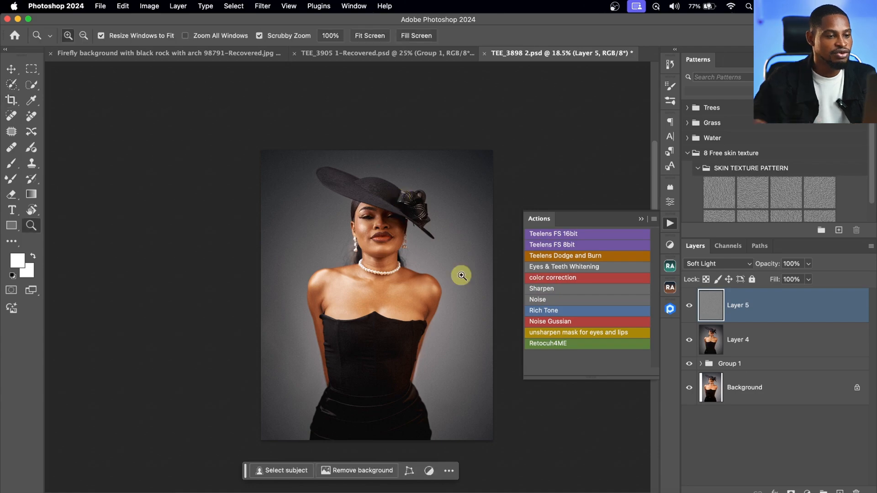
left_click_drag(431, 247, 445, 206)
key("c")
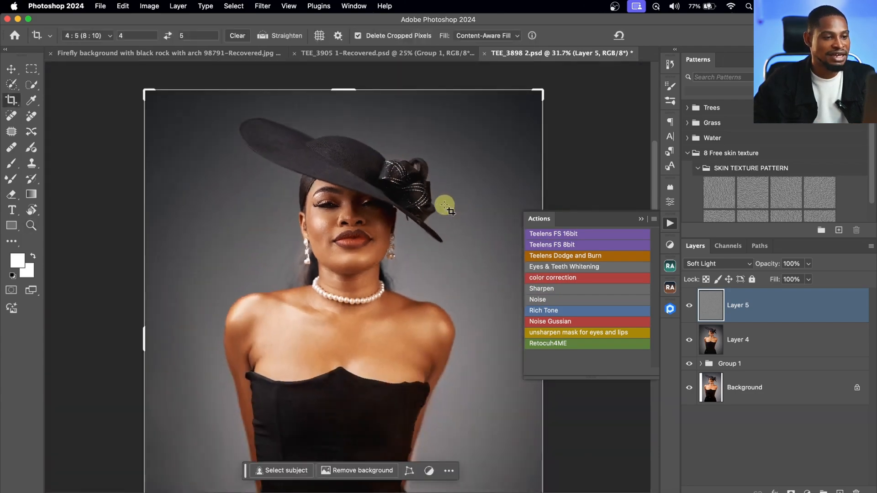
key("z")
left_click_drag(386, 265, 386, 234)
key("z")
key("super+0")
key("c")
- Lower the sharpening layer's opacity to 30% and collapse the list of actions
left_click(808, 264)
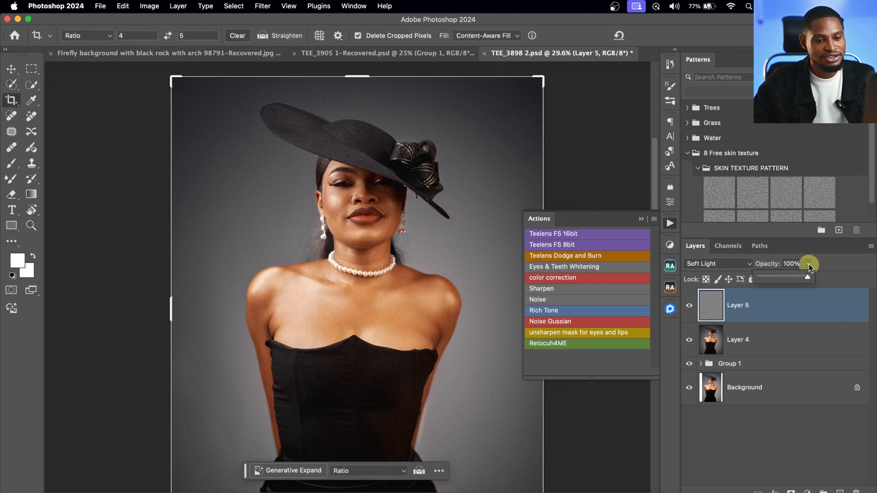
left_click_drag(775, 281, 774, 281)
left_click(642, 219)
- Add a Levels adjustment layer above the sharpening layer
key("z")
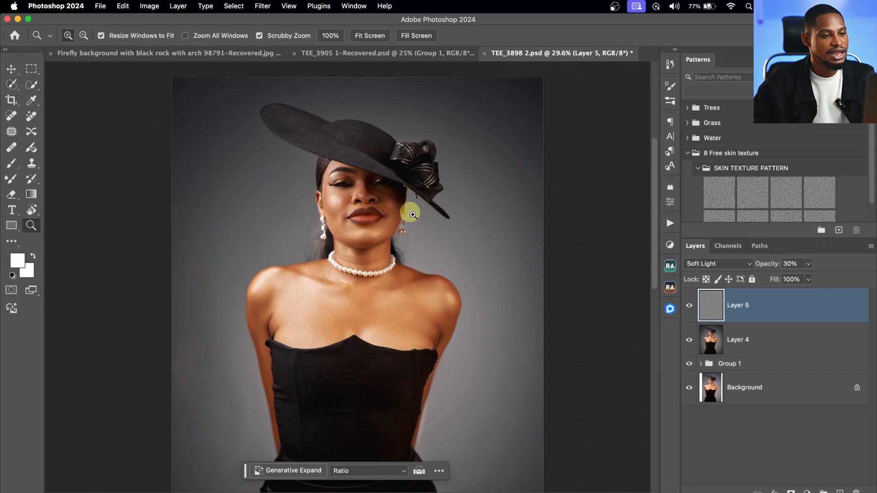
left_click_drag(410, 212, 352, 223)
key("c")
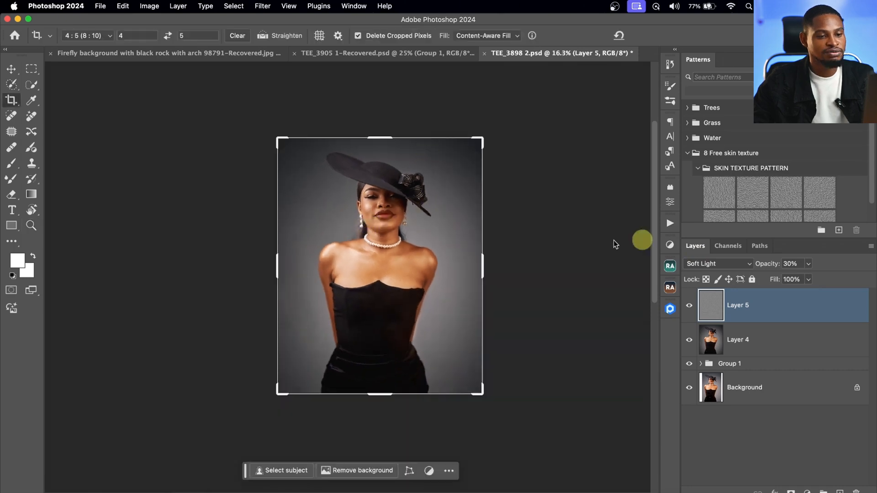
left_click(667, 246)
left_click(534, 275)
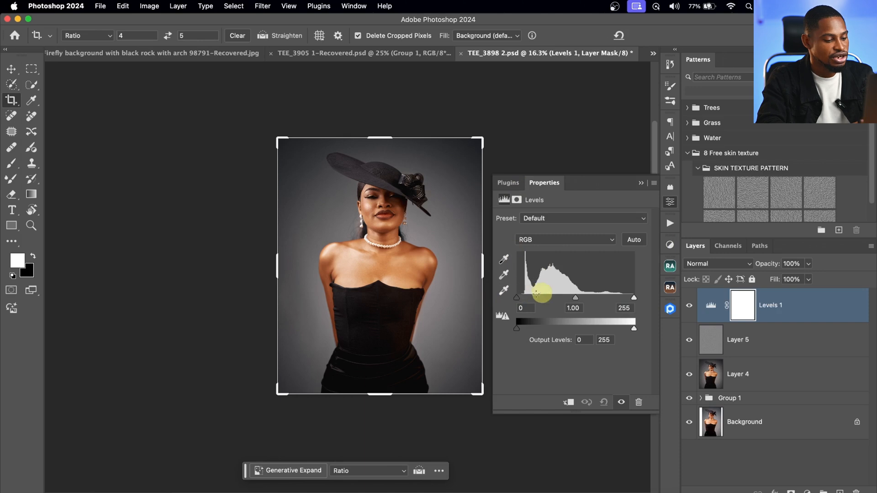
- Set the Levels black input to 6 and white input to 250, and compare the portrait with and without the adjustment
left_click(517, 299, "alt")
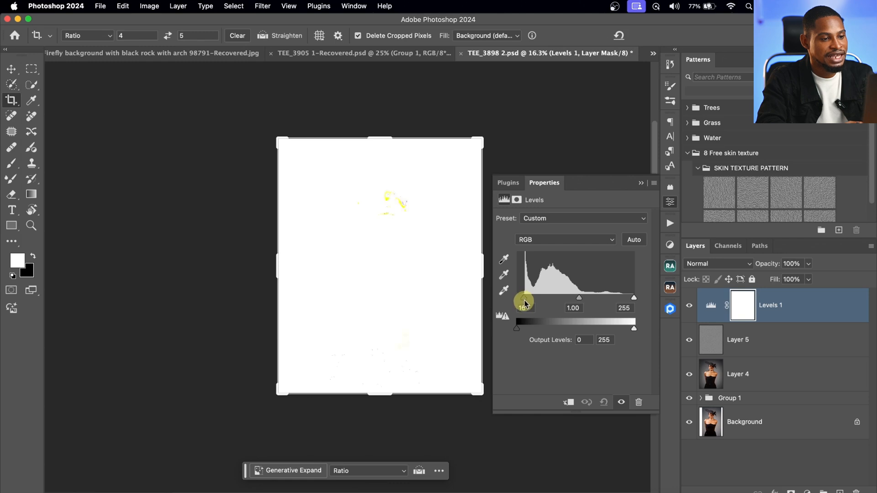
left_click_drag(525, 303, 524, 303)
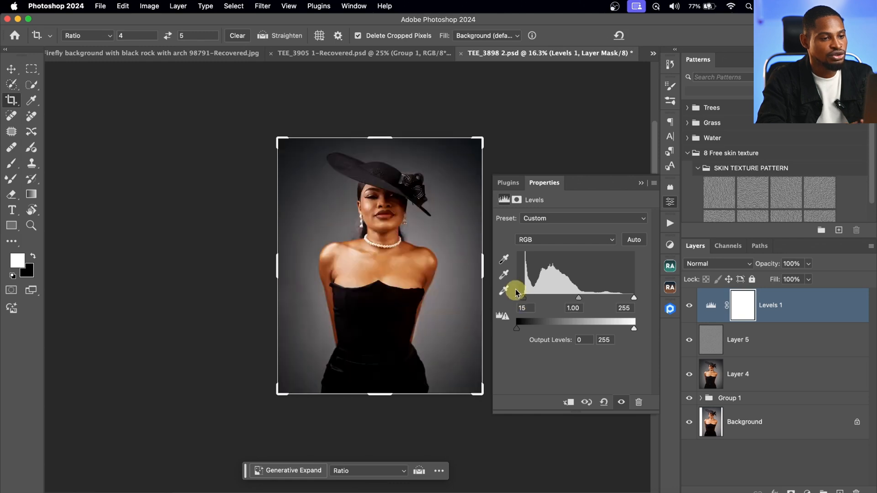
left_click(634, 299, "alt")
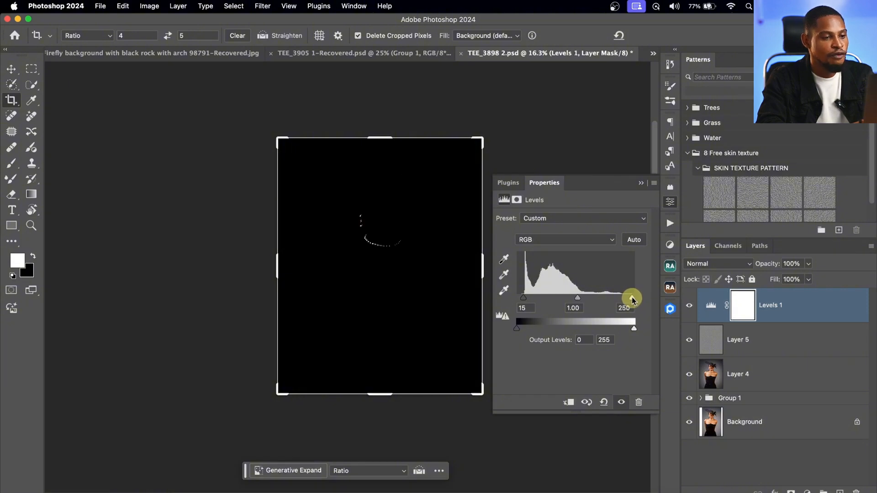
left_click_drag(633, 299, 633, 299)
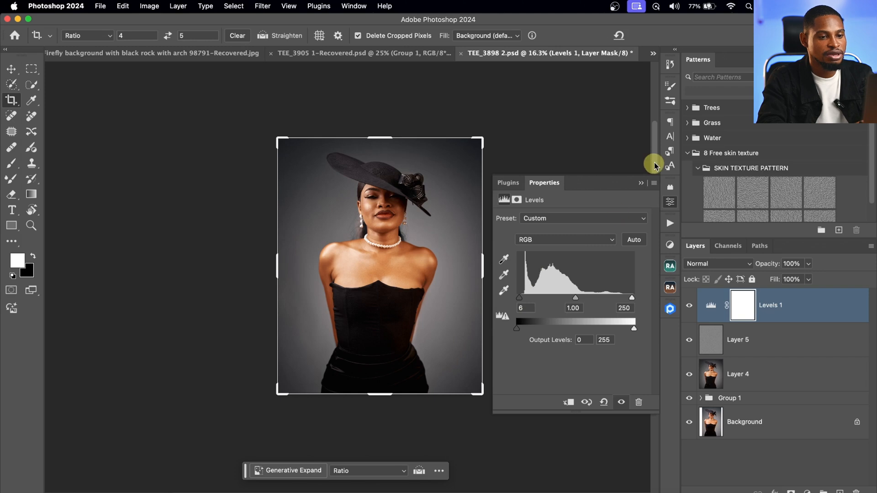
left_click(641, 183)
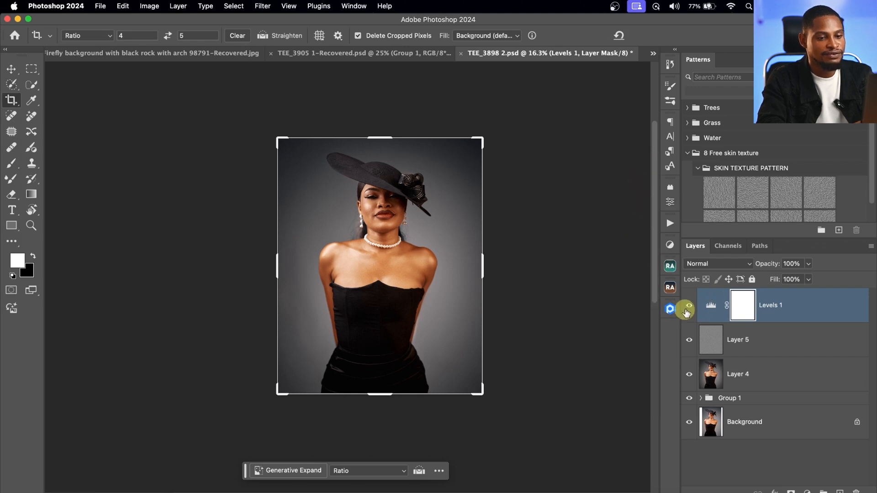
left_click(689, 306)
left_click(690, 308)
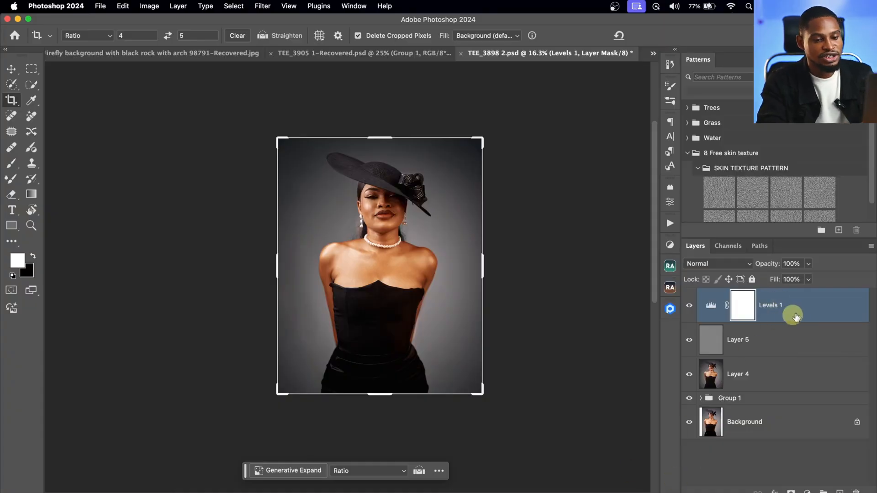
- Stamp all visible layers into a new top layer and select the entire canvas with the Brush tool active
key("super+shift+alt+e")
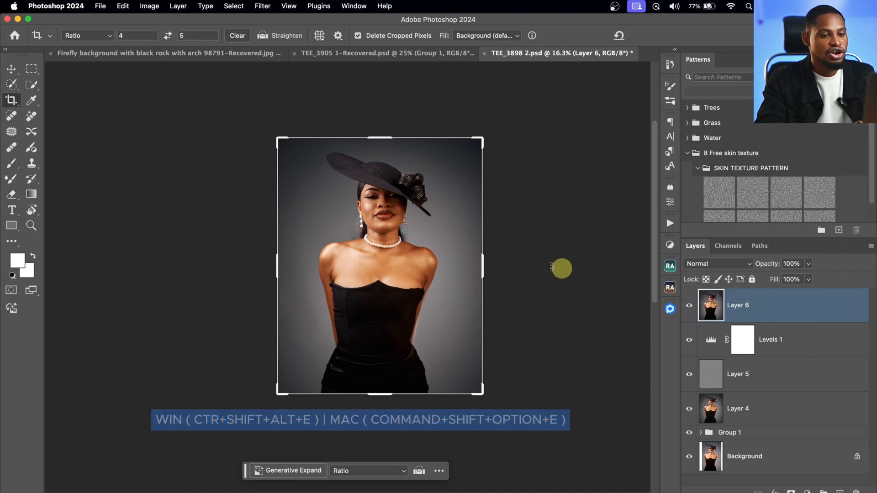
key("super+a")
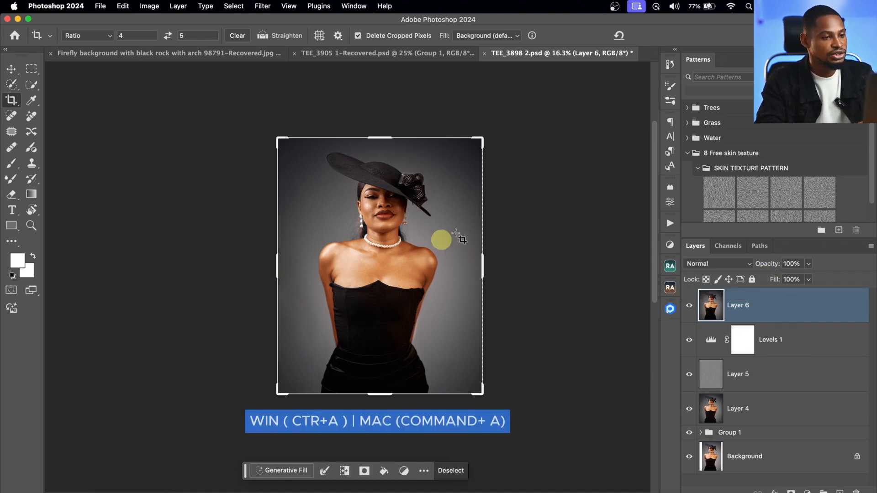
left_click(11, 163)
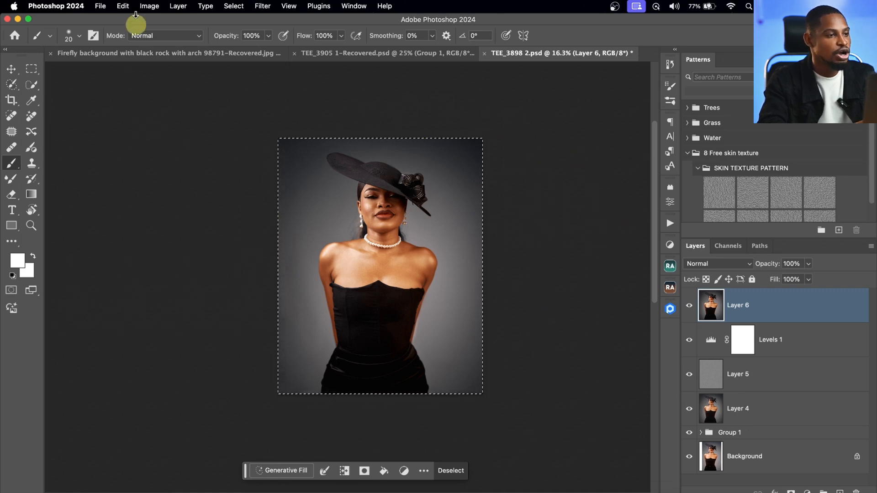
- Stroke the selection with a 100 px white (ffffff) border placed inside, in Normal mode at 100% opacity
left_click(124, 6)
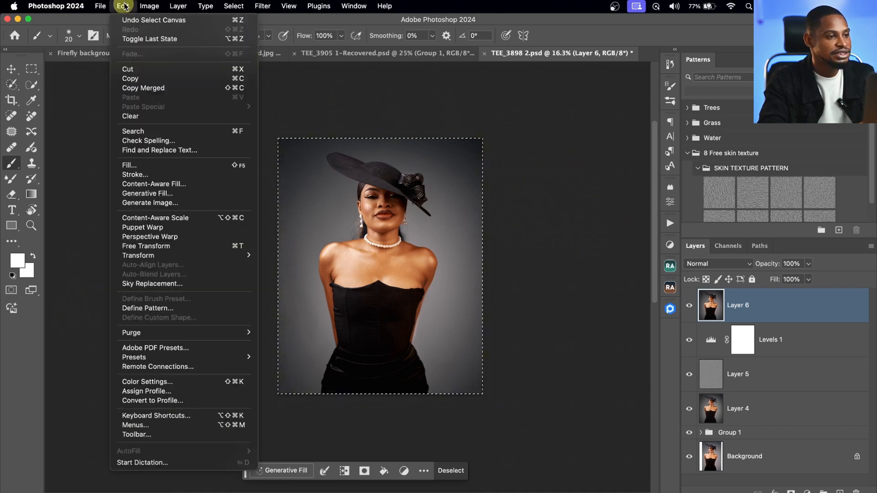
left_click(137, 175)
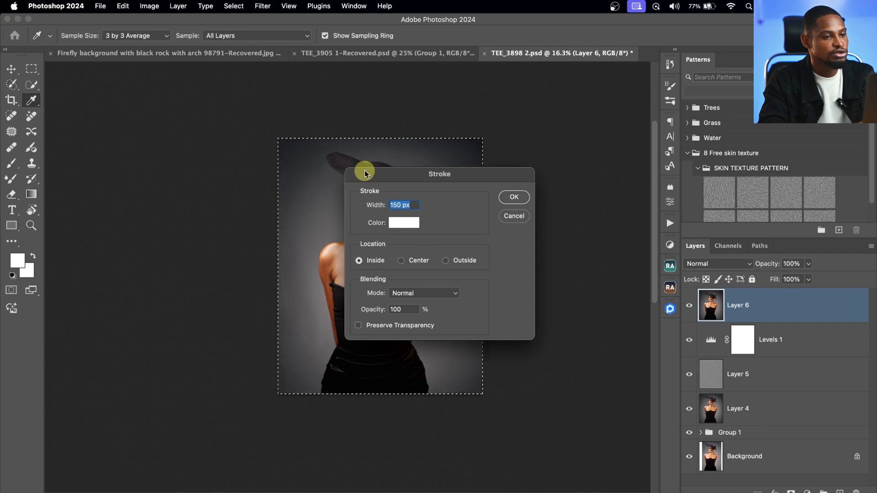
left_click_drag(423, 183, 460, 178)
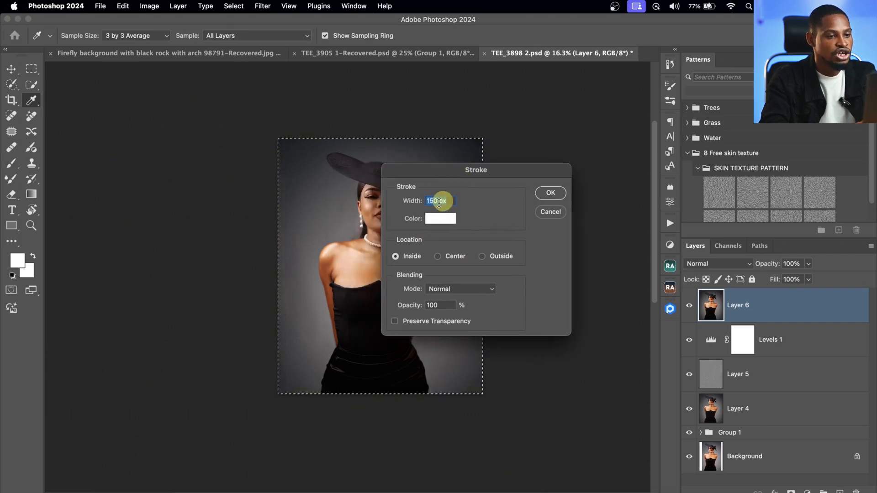
type("100")
left_click(401, 257)
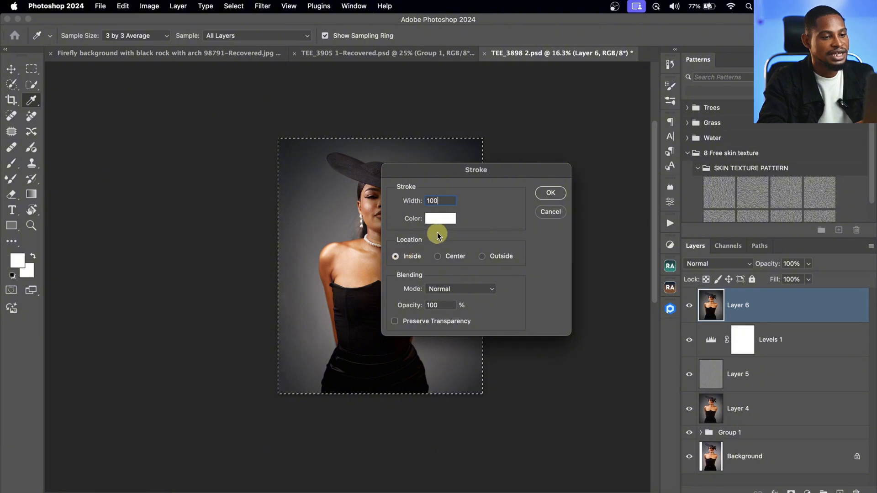
left_click(441, 220)
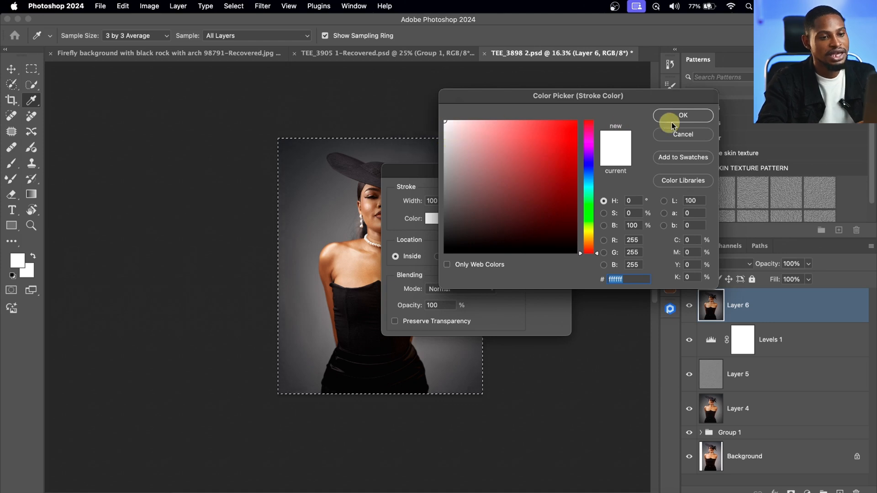
left_click(686, 118)
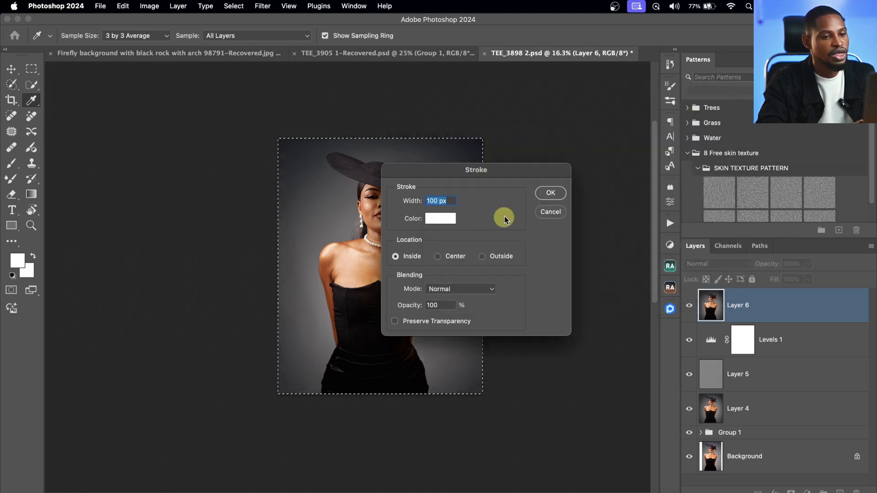
left_click(557, 194)
key("b")
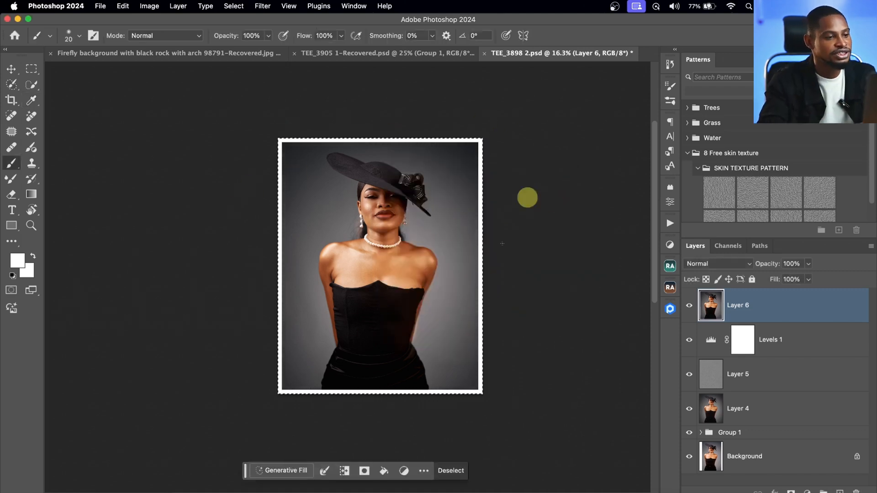
- Clear the selection and compare the portrait with and without the white-bordered top layer, leaving that layer shown
key("super+d")
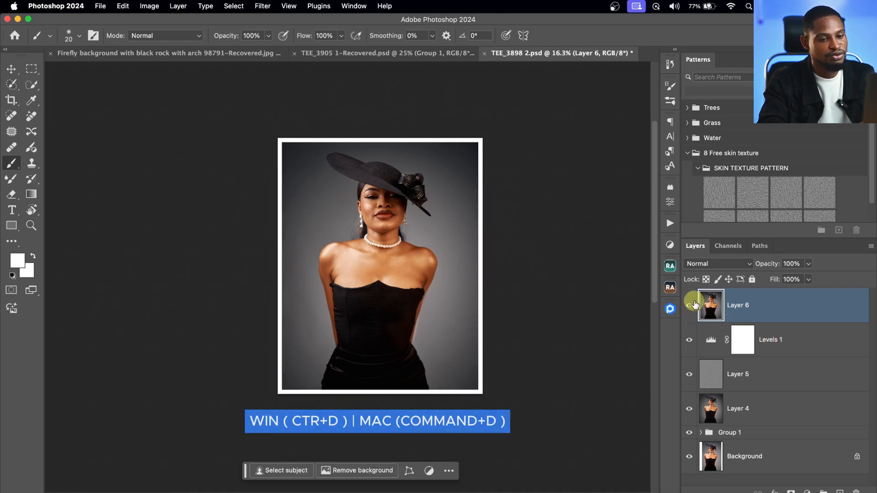
left_click(689, 306)
left_click(689, 306)
left_click(689, 306)
left_click(689, 306)
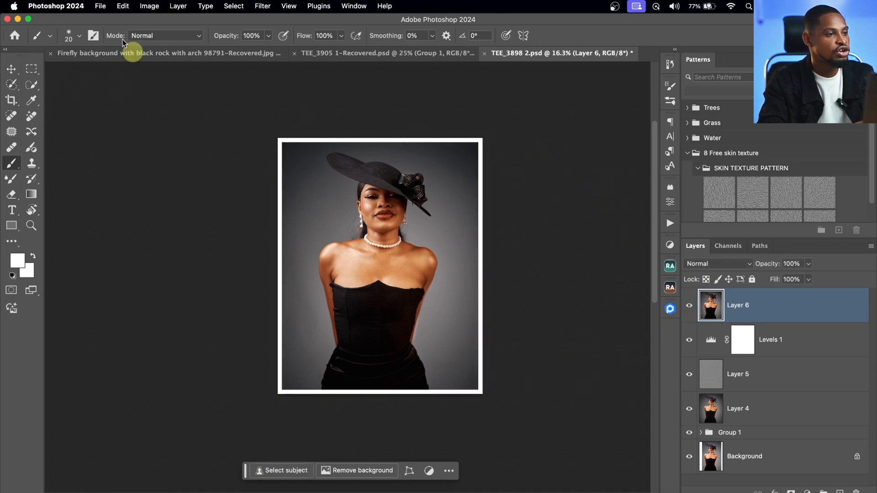
- Open the Save for Web (Legacy) export settings for the bordered portrait
left_click(101, 6)
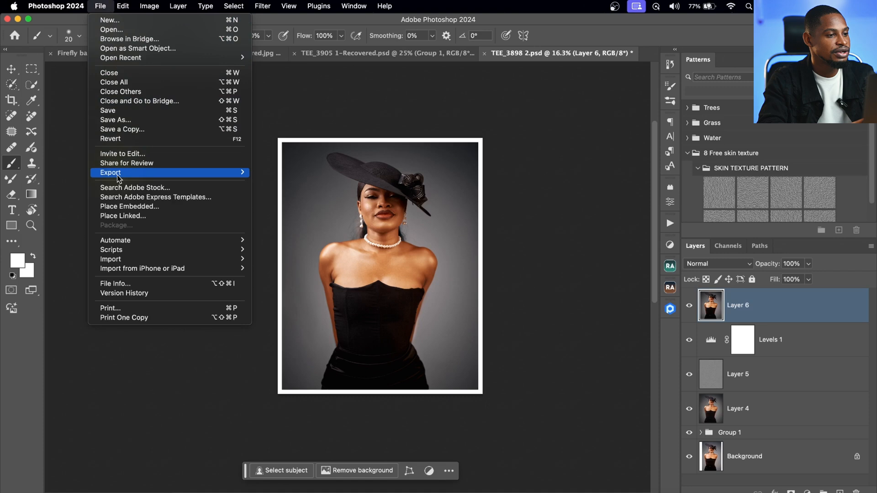
mouse_move(119, 178)
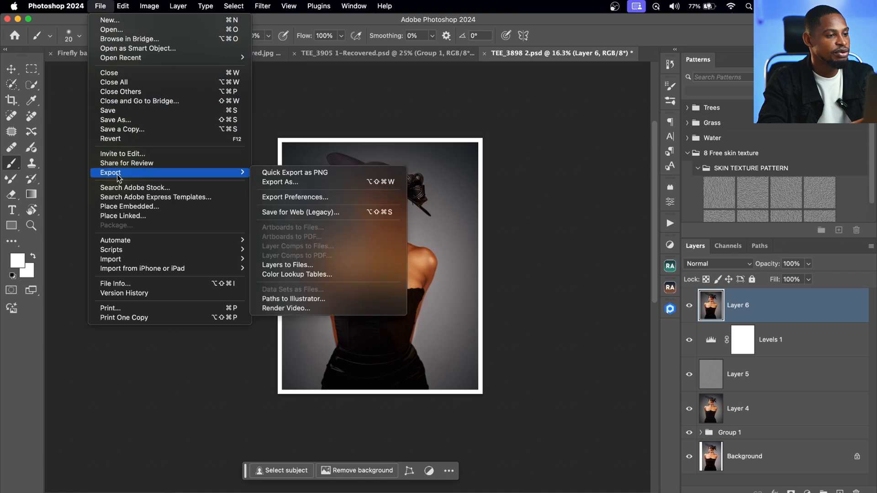
left_click(304, 213)
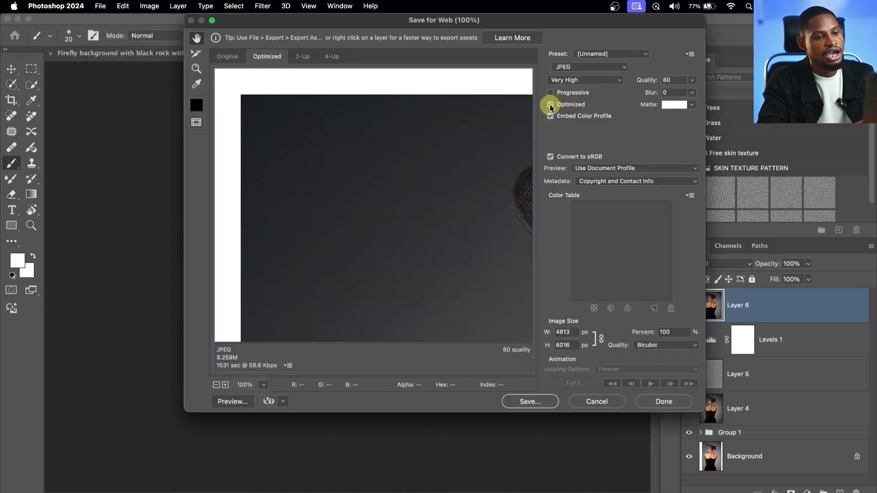